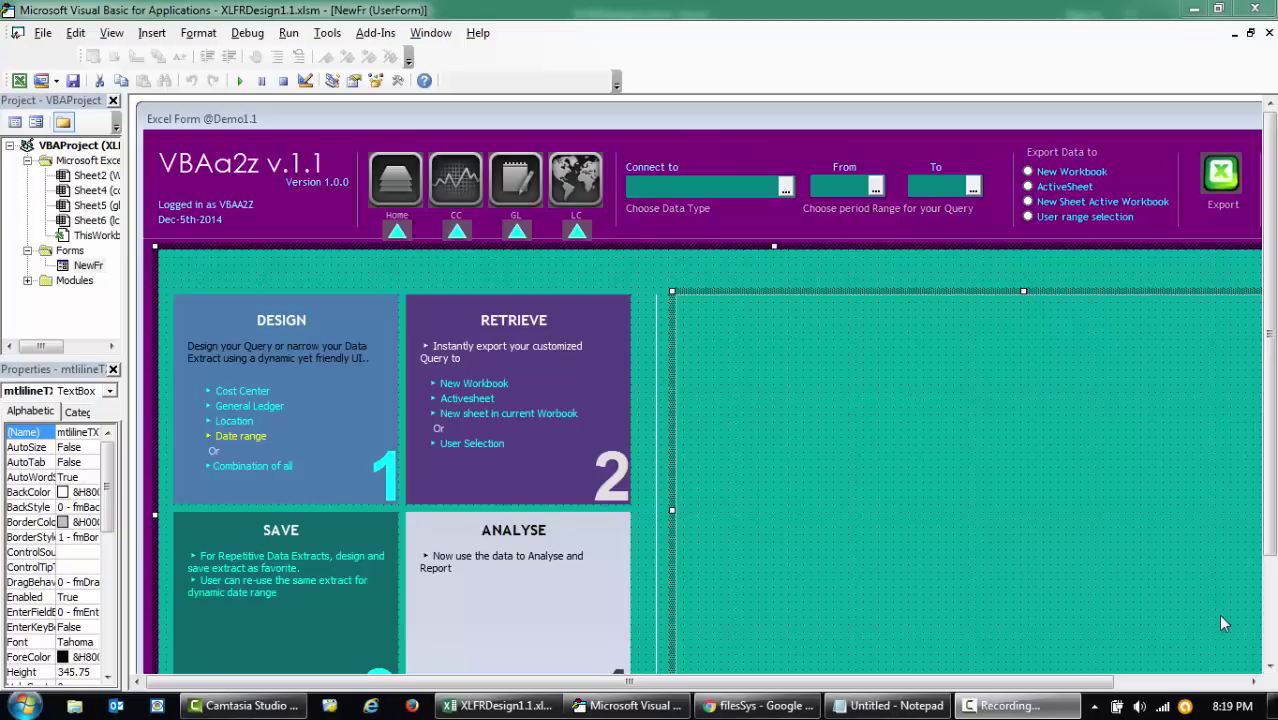
Step: Select the From and To date boxes on NewFr, then select the whole form
{"action": "left_click", "coordinate": [837, 186]}
{"action": "left_click", "coordinate": [933, 189]}
{"action": "left_click", "coordinate": [843, 187]}
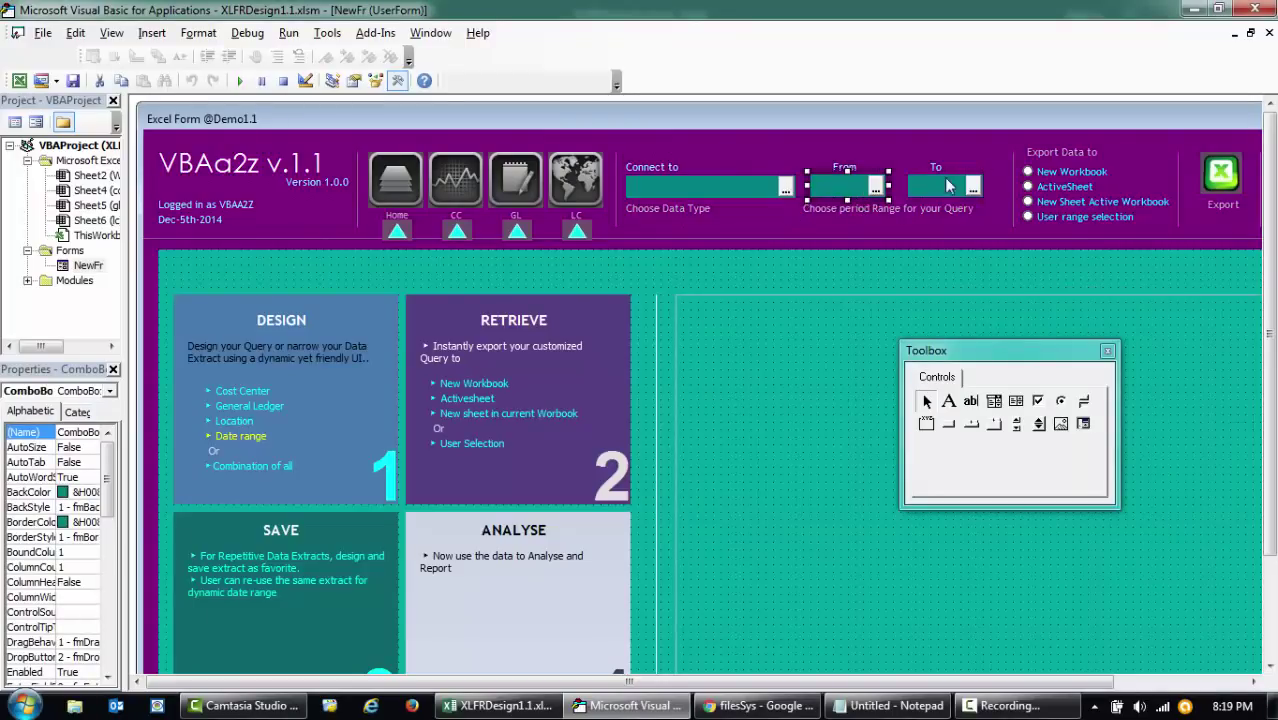
{"action": "left_click", "coordinate": [976, 165]}
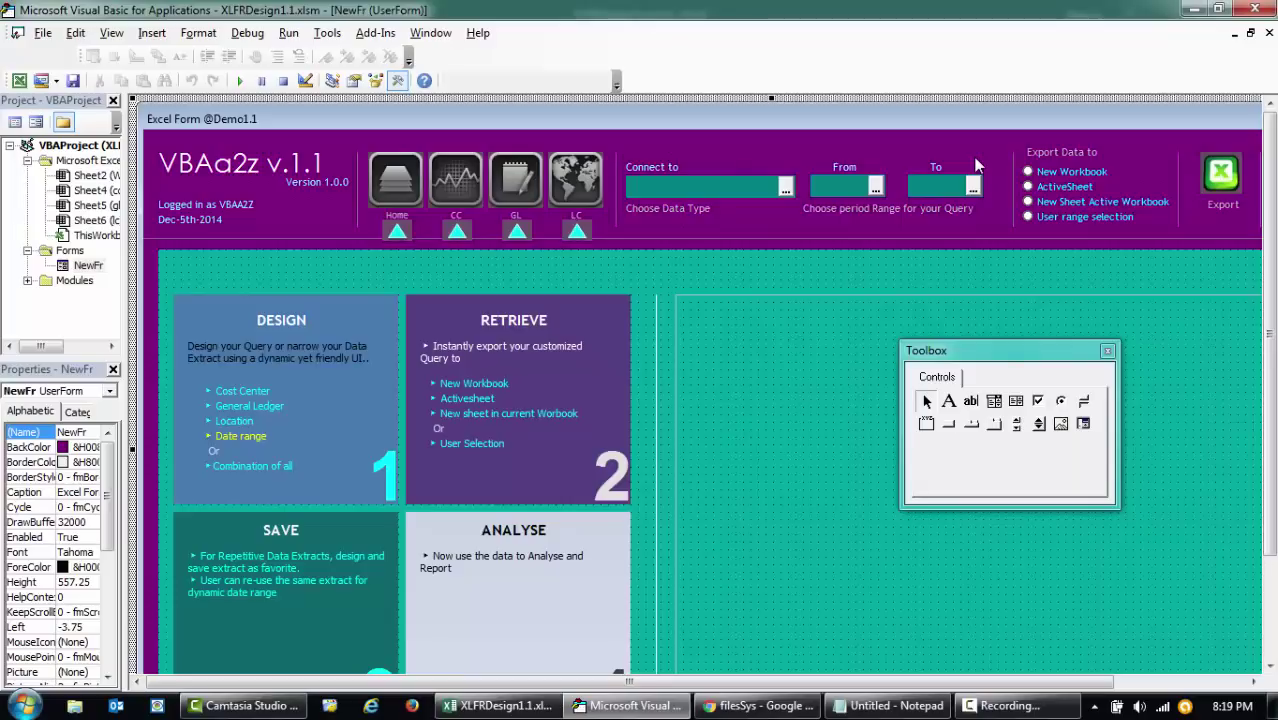
{"action": "key", "text": "F5"}
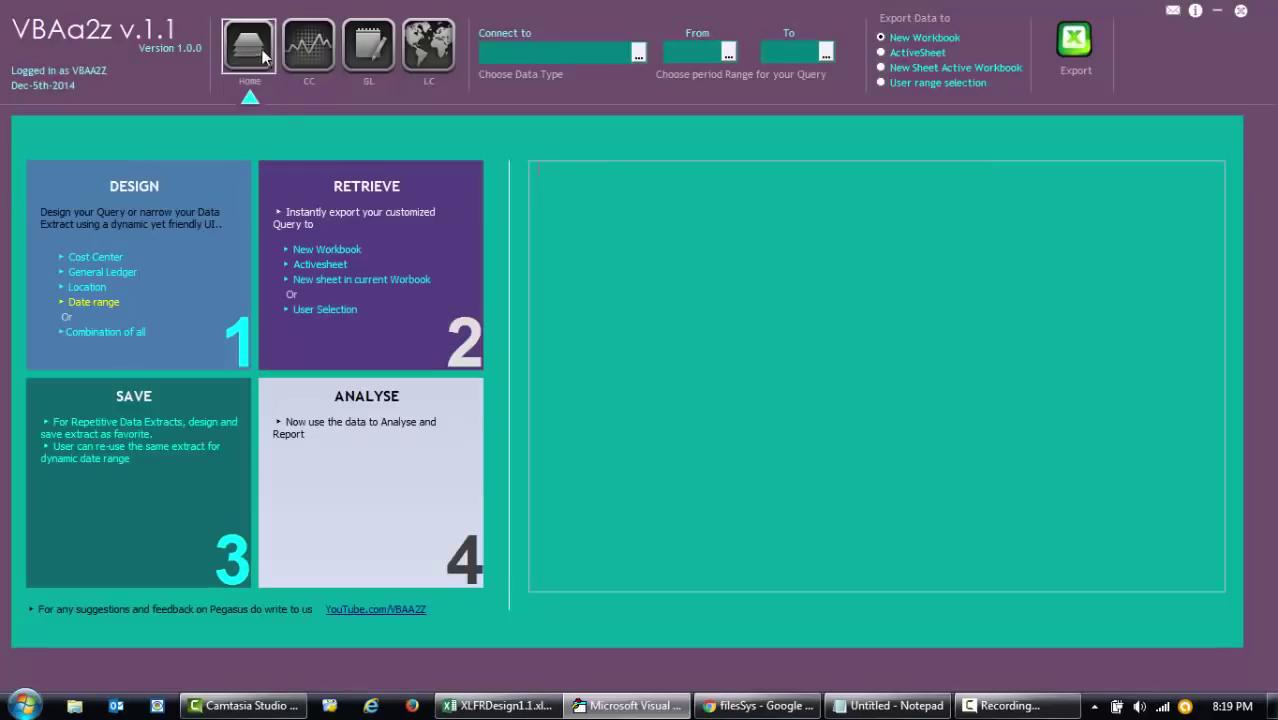
{"action": "left_click", "coordinate": [305, 60]}
{"action": "left_click", "coordinate": [384, 57]}
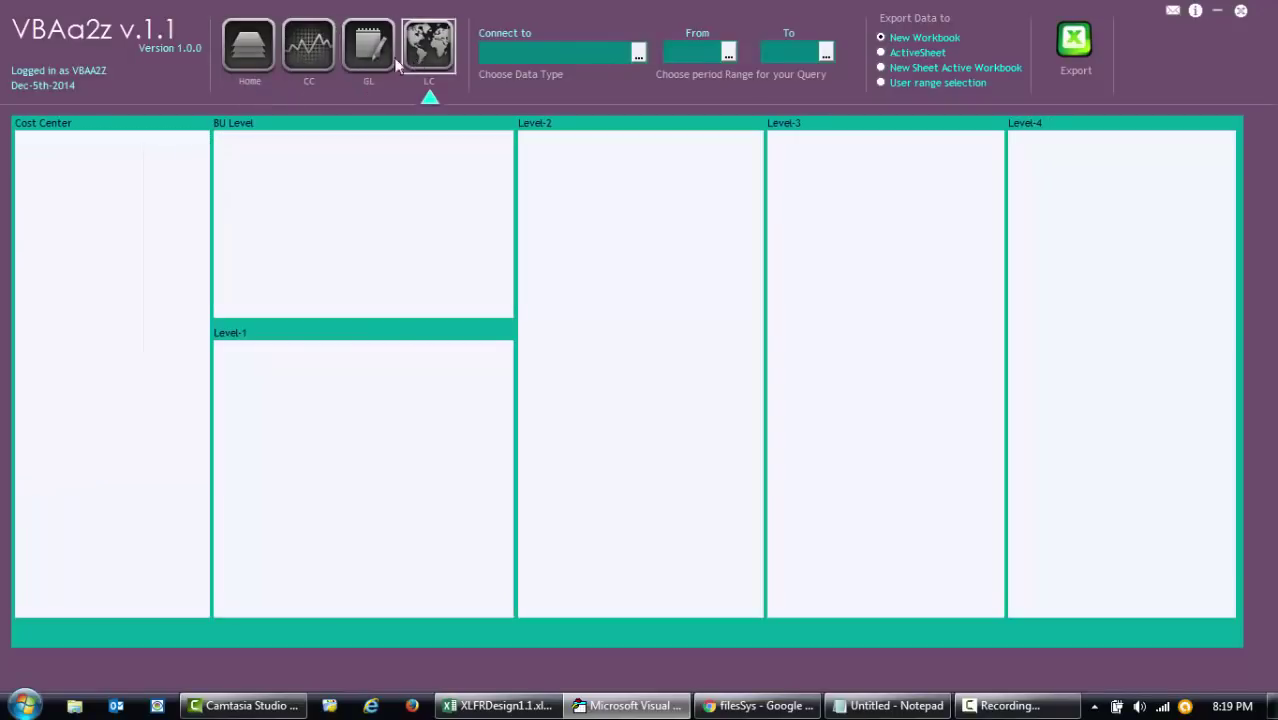
{"action": "left_click", "coordinate": [307, 50]}
{"action": "left_click", "coordinate": [268, 47]}
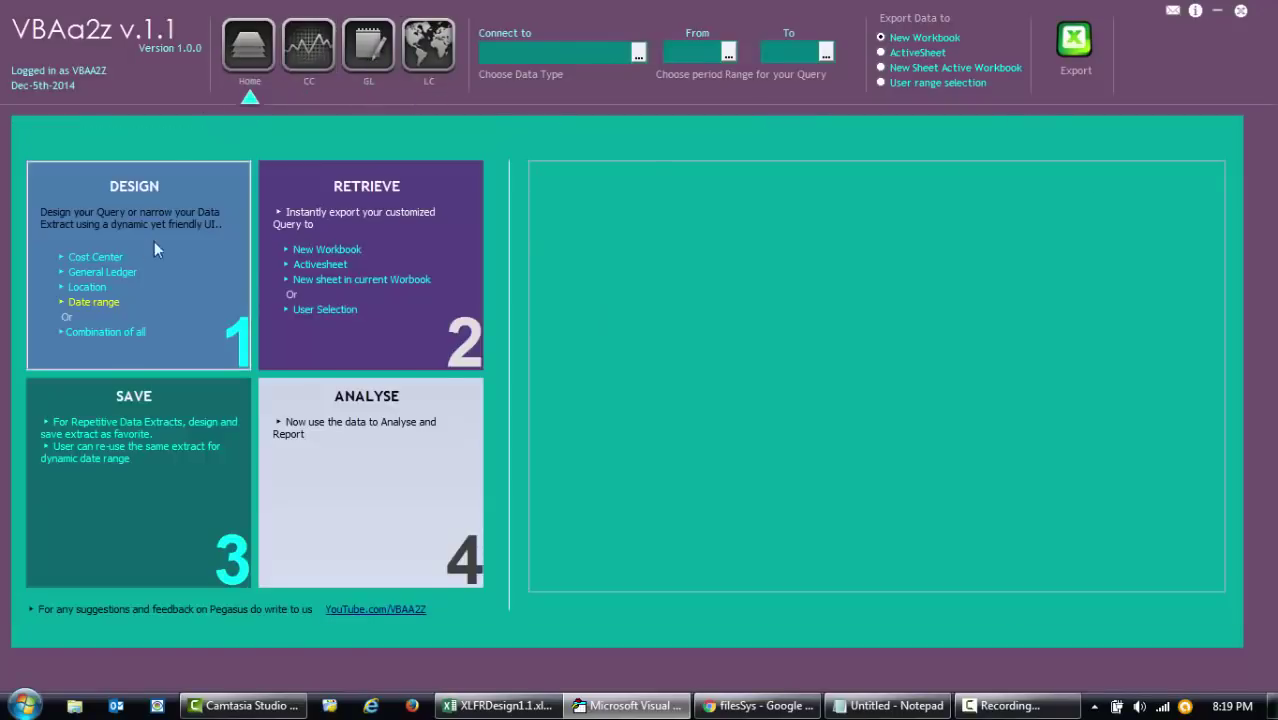
{"action": "left_click", "coordinate": [308, 48]}
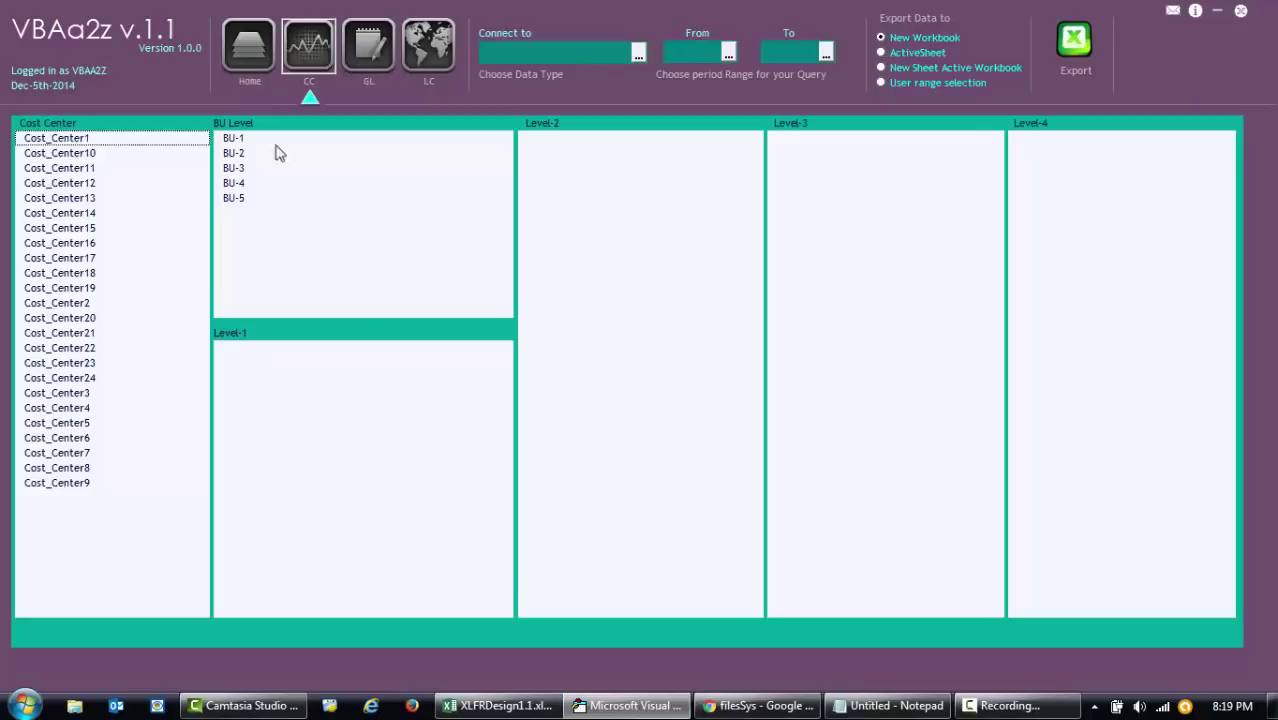
{"action": "left_click", "coordinate": [228, 152]}
{"action": "left_click", "coordinate": [236, 183]}
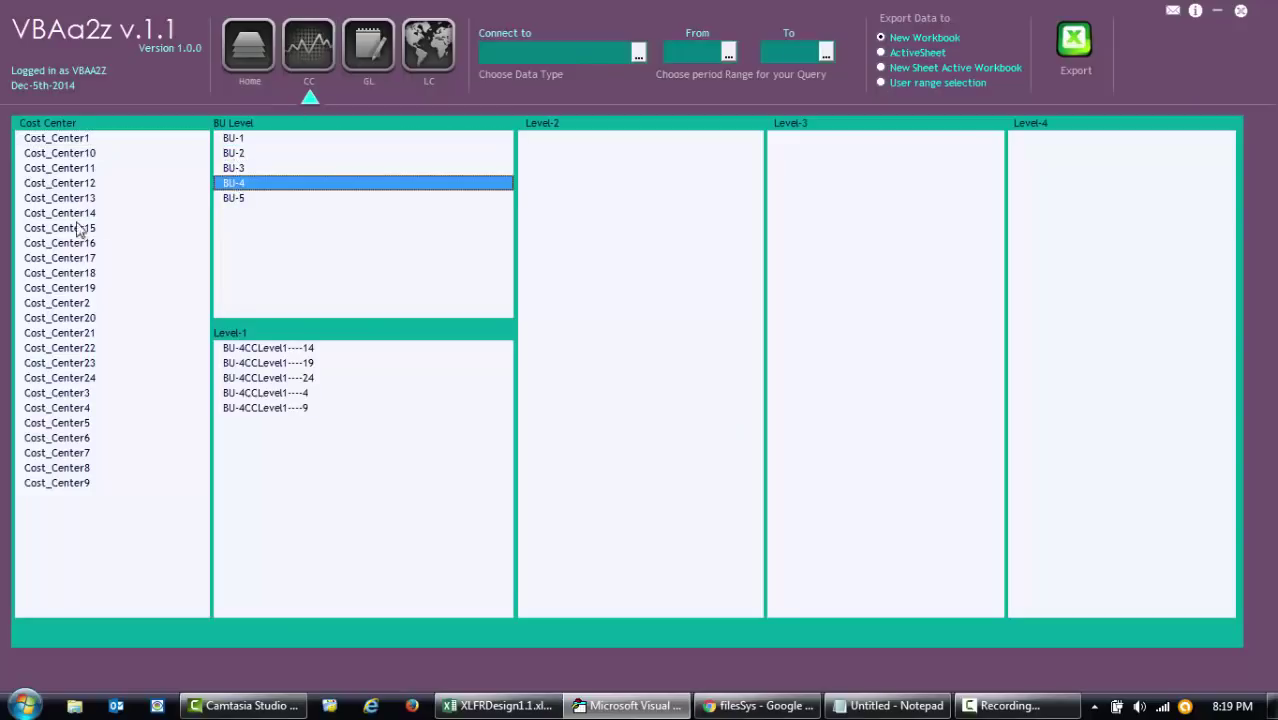
{"action": "left_click", "coordinate": [246, 393]}
{"action": "left_click", "coordinate": [262, 363]}
{"action": "left_click", "coordinate": [262, 348]}
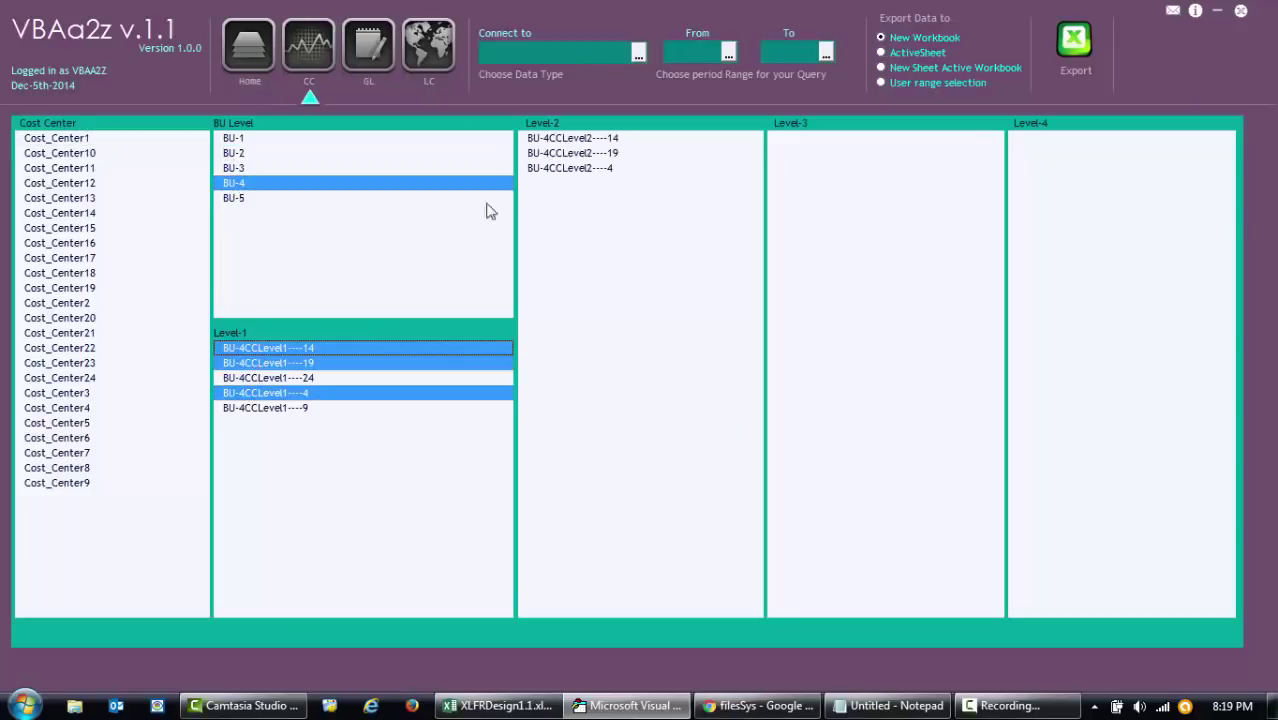
{"action": "left_click", "coordinate": [570, 168]}
{"action": "left_click", "coordinate": [573, 153]}
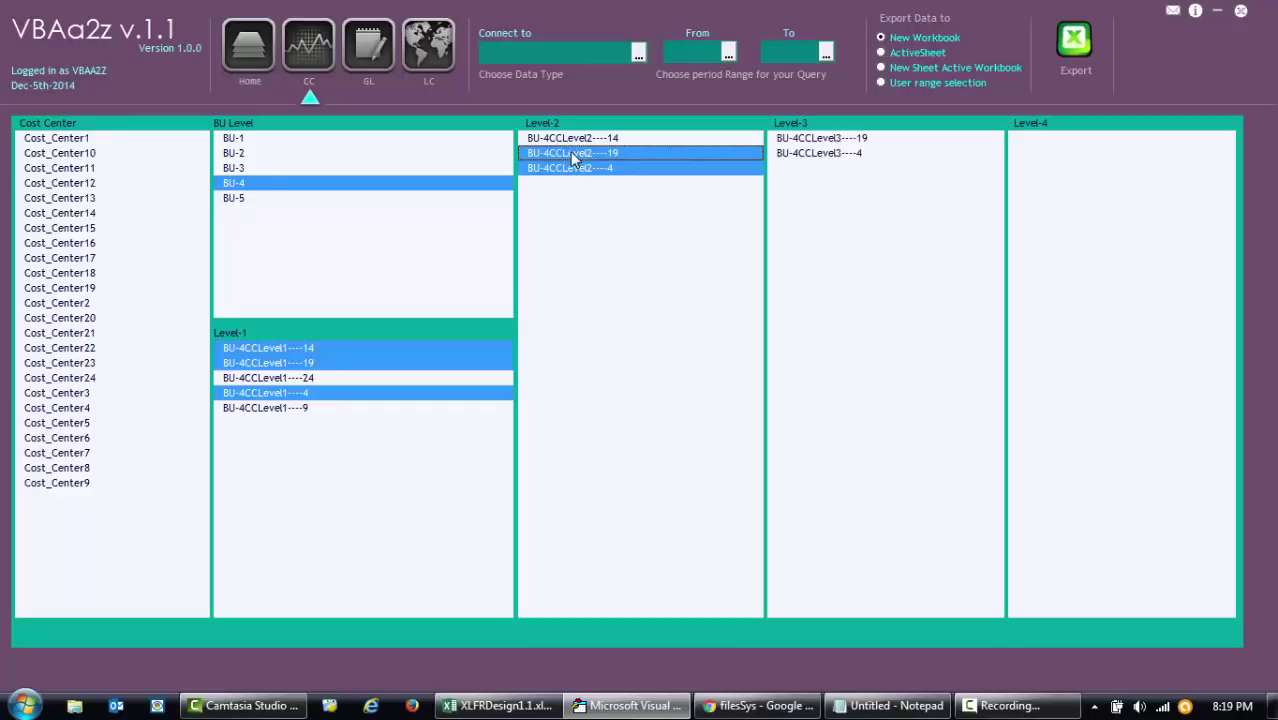
{"action": "left_click", "coordinate": [1242, 12]}
Step: Inspect the From and To boxes on NewFr, then switch to the filesSys Google Drive window
{"action": "left_click", "coordinate": [868, 186]}
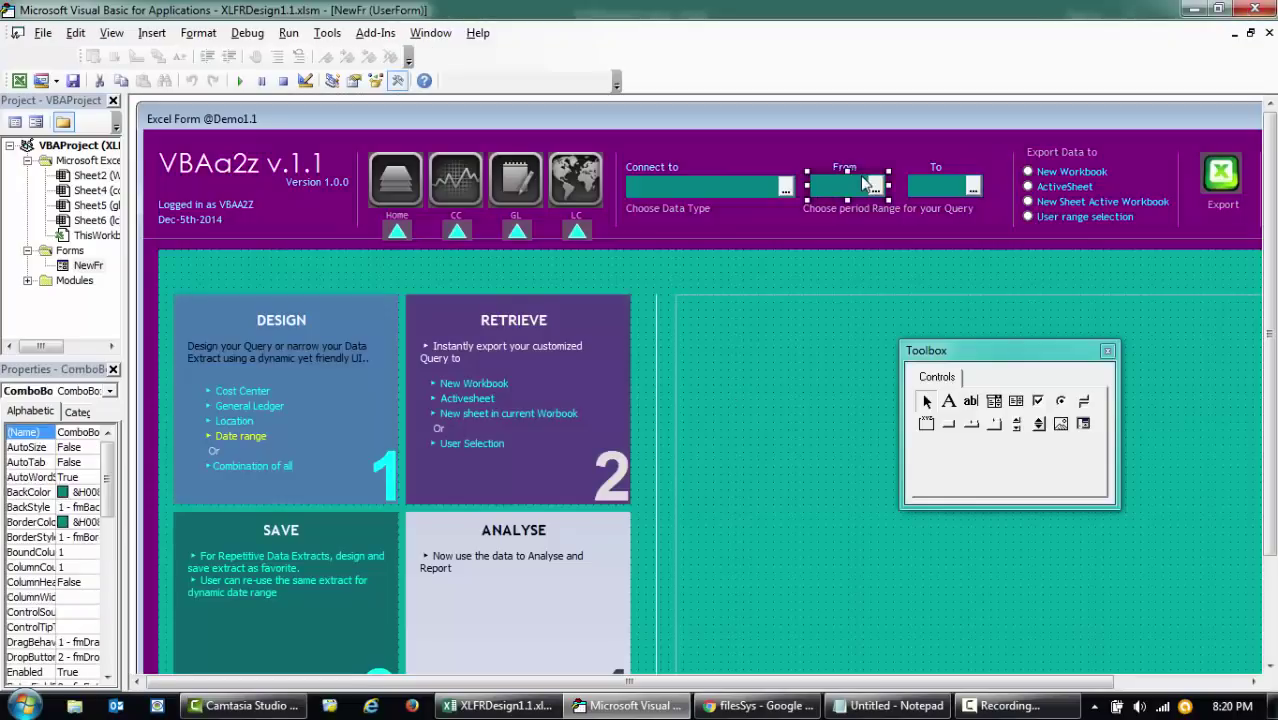
{"action": "left_click", "coordinate": [937, 192]}
{"action": "left_click", "coordinate": [883, 157]}
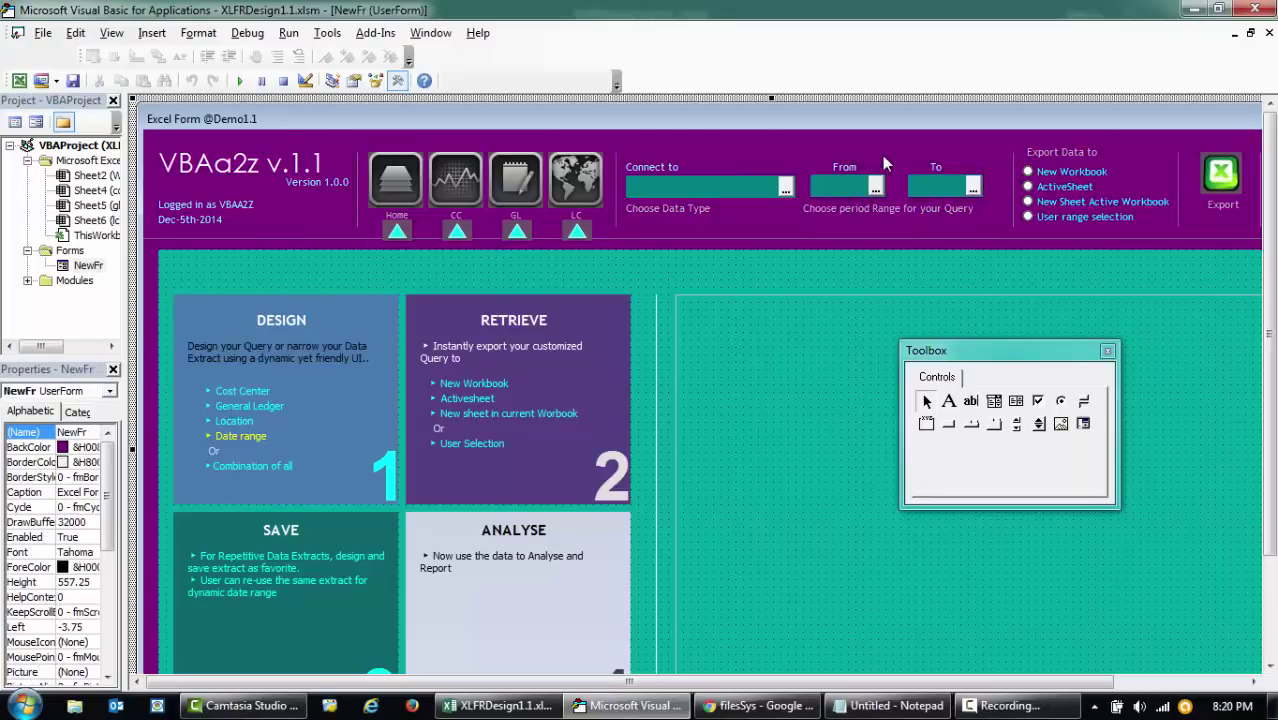
{"action": "left_click", "coordinate": [755, 706]}
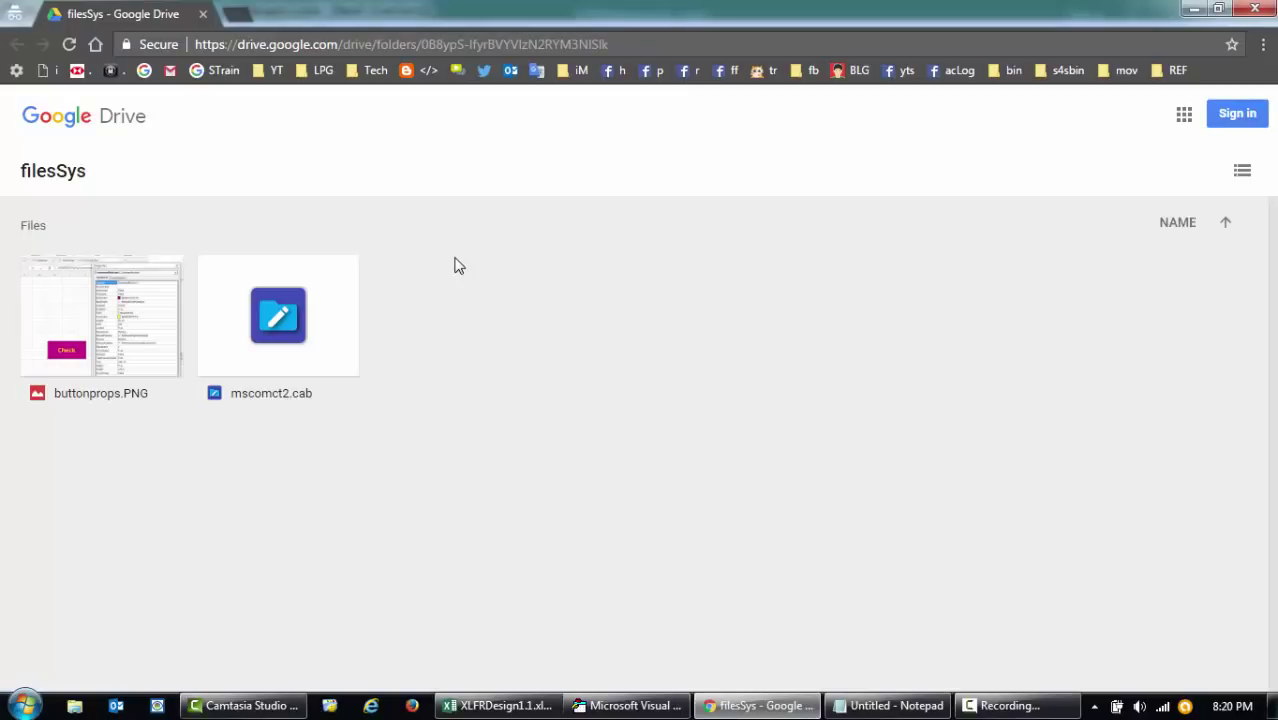
Step: Download mscomct2.cab from filesSys and show it in the Downloads folder
{"action": "mouse_move", "coordinate": [316, 308]}
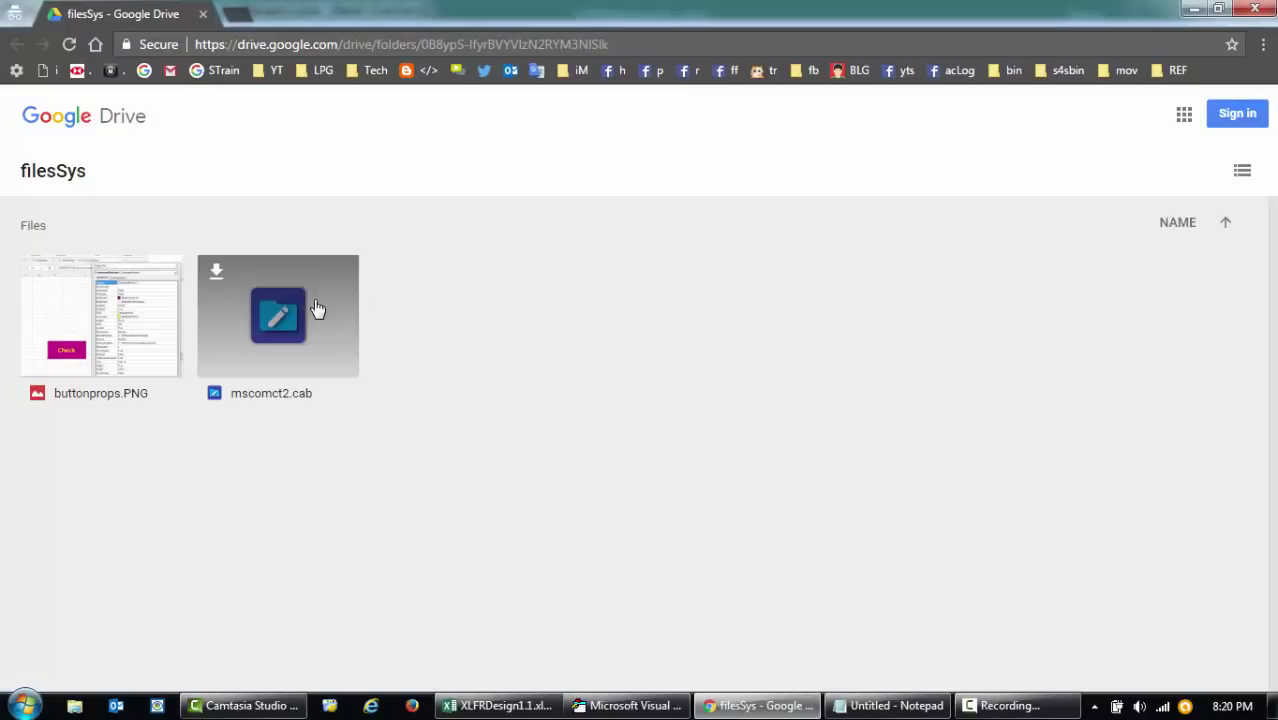
{"action": "left_click", "coordinate": [218, 274]}
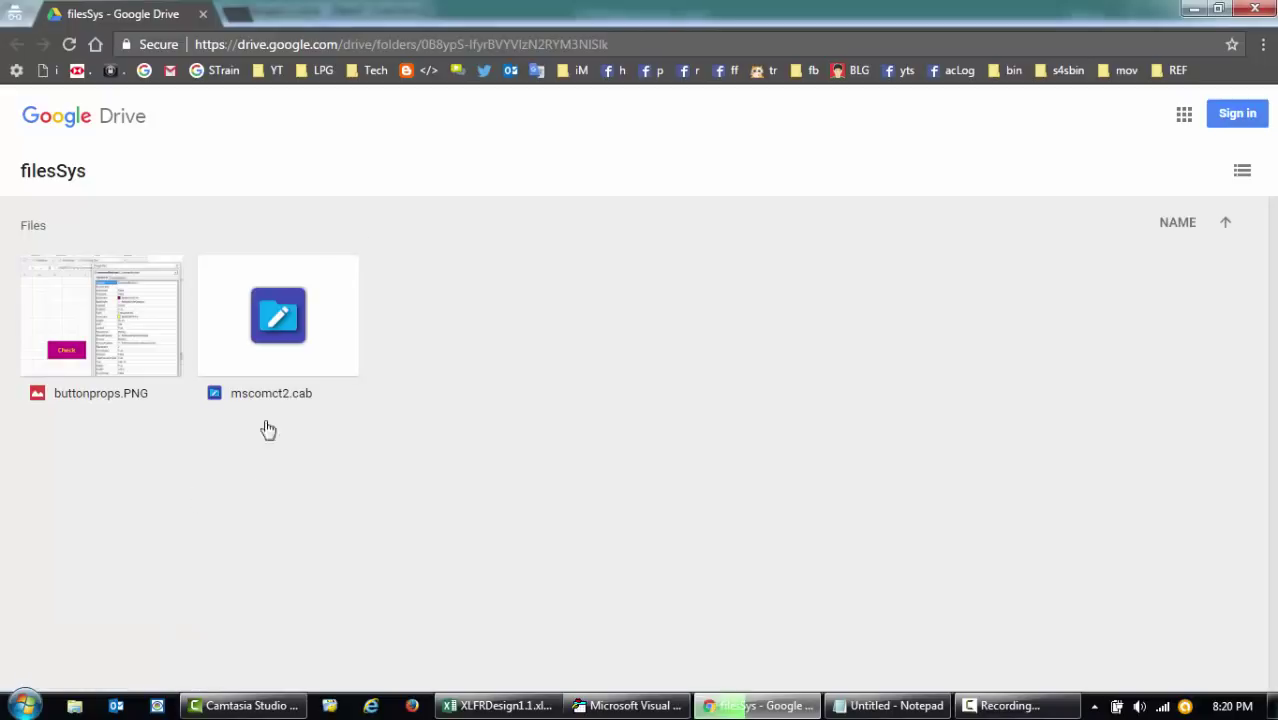
{"action": "mouse_move", "coordinate": [309, 336]}
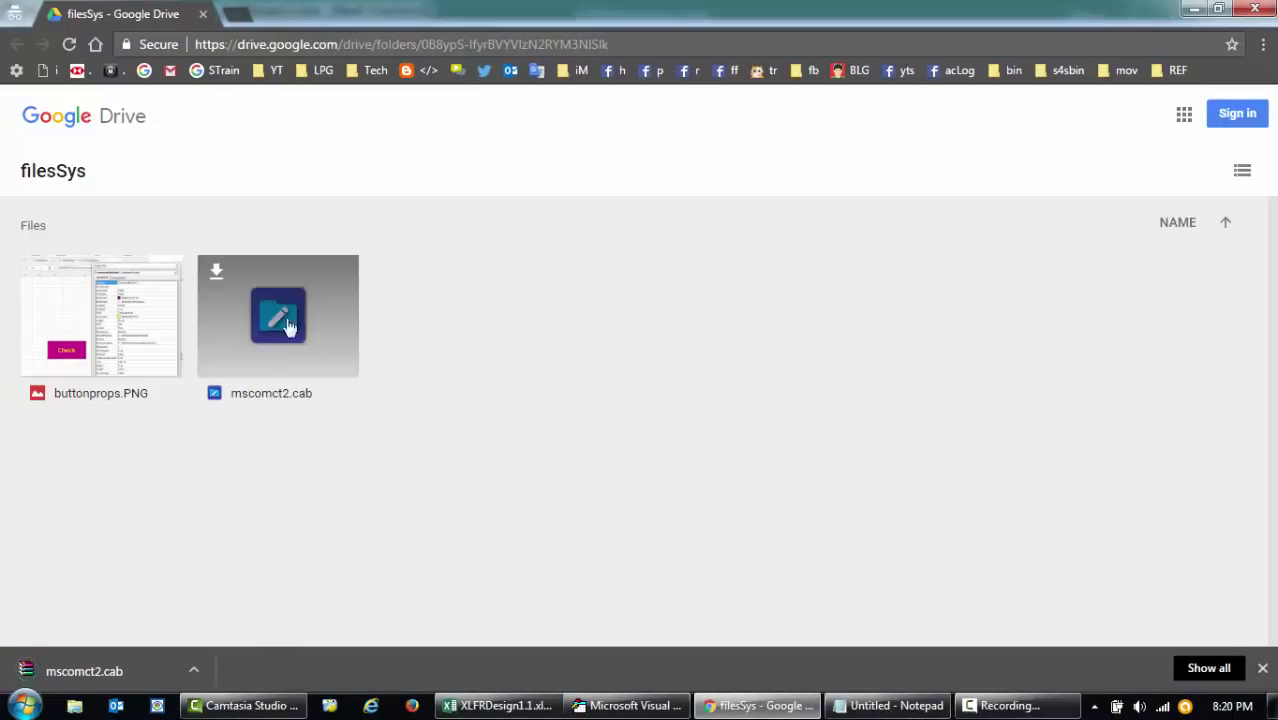
{"action": "left_click", "coordinate": [194, 670]}
{"action": "left_click", "coordinate": [272, 606]}
Step: Extract mscomct2.cab into a mscomct2 folder and open that folder
{"action": "left_click", "coordinate": [431, 123]}
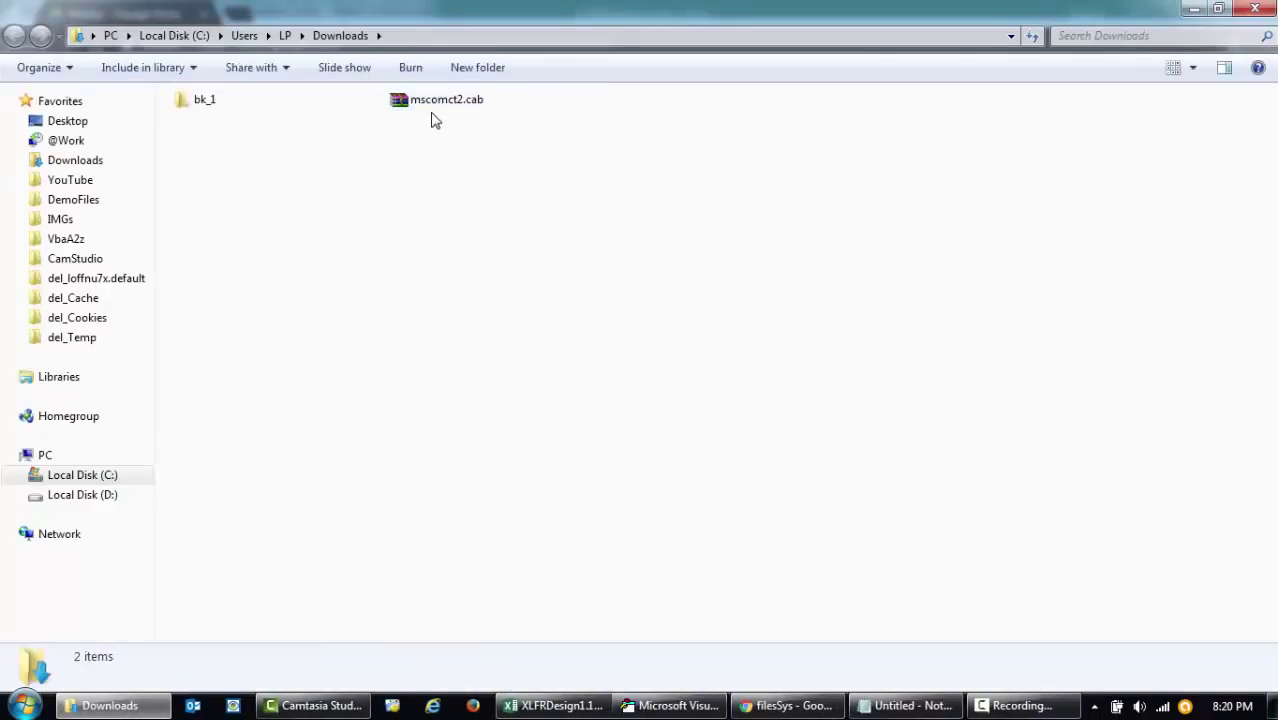
{"action": "left_click", "coordinate": [428, 108]}
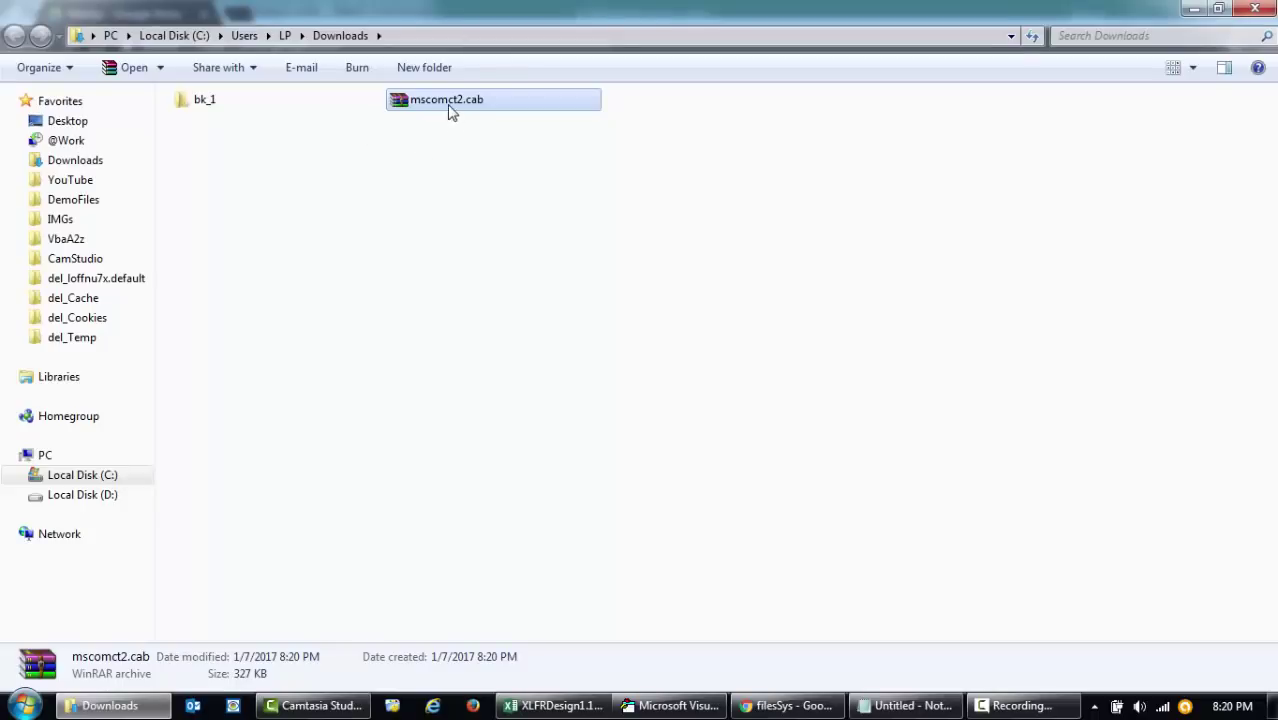
{"action": "double_click", "coordinate": [448, 111]}
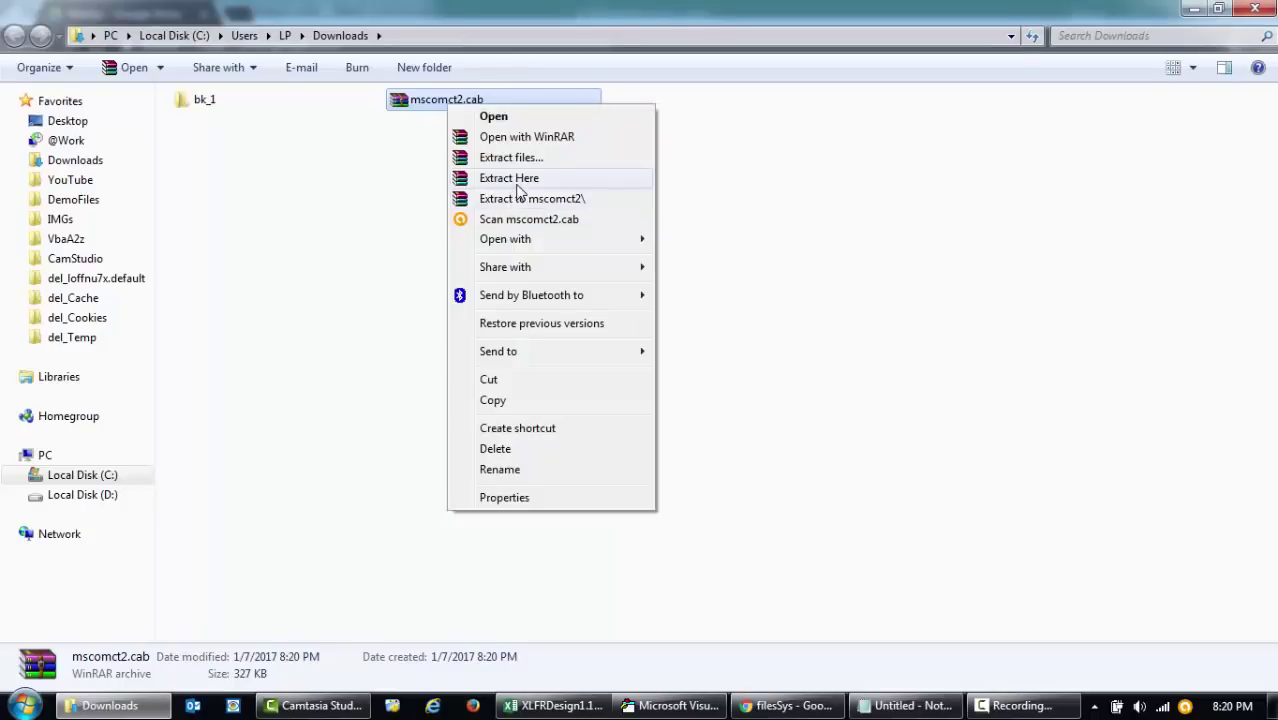
{"action": "left_click", "coordinate": [522, 199]}
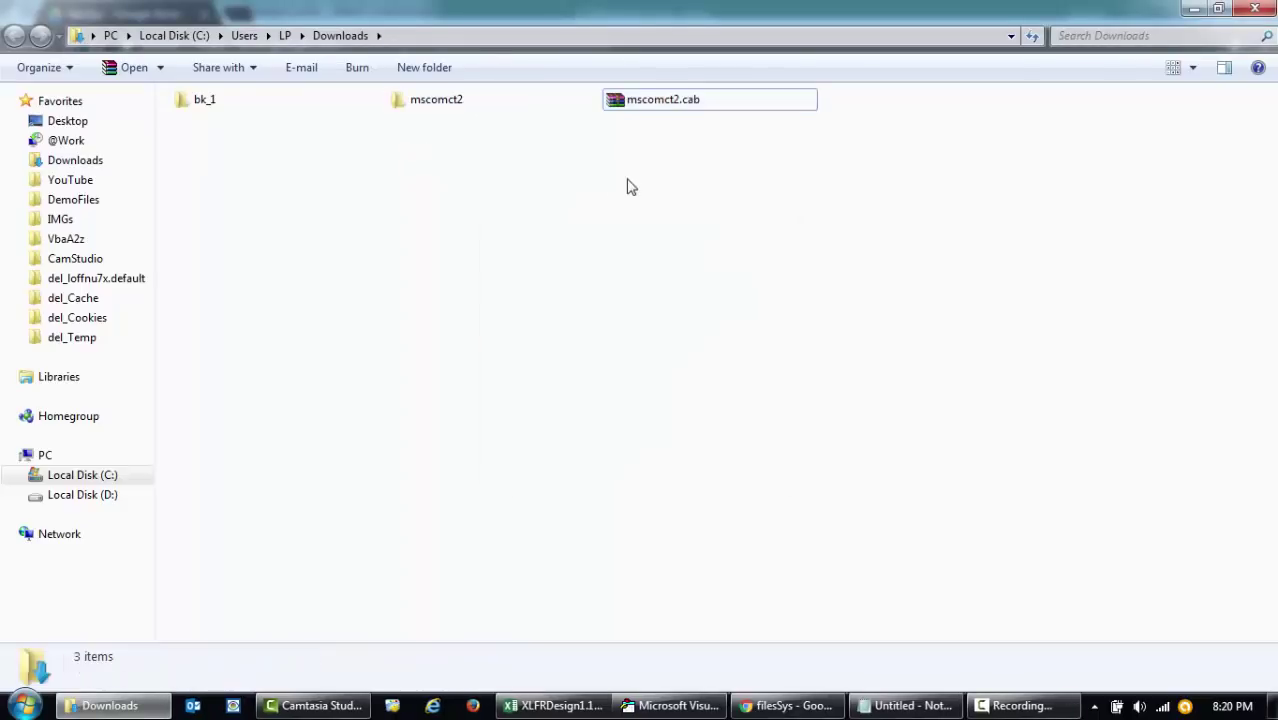
{"action": "double_click", "coordinate": [467, 110]}
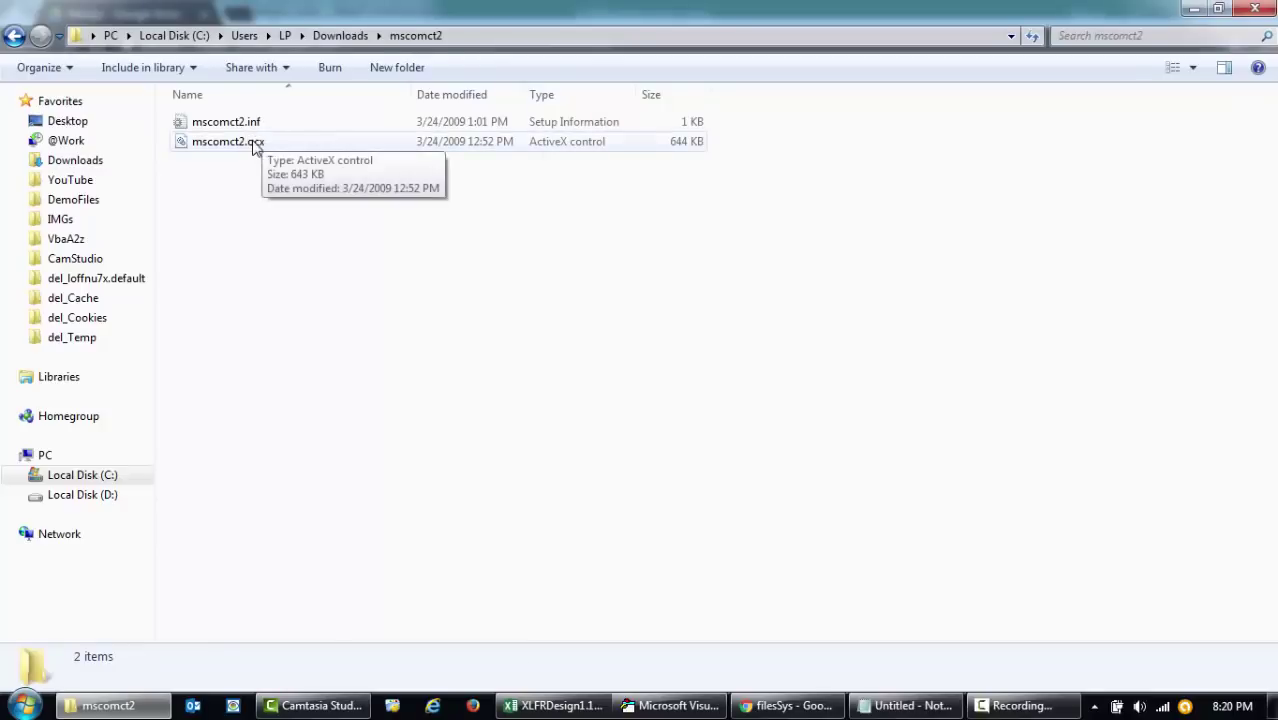
Step: Close the Excel workbook window and copy mscomct2.ocx from the extracted folder
{"action": "left_click", "coordinate": [257, 143]}
{"action": "key", "text": "Up"}
{"action": "key", "text": "Down"}
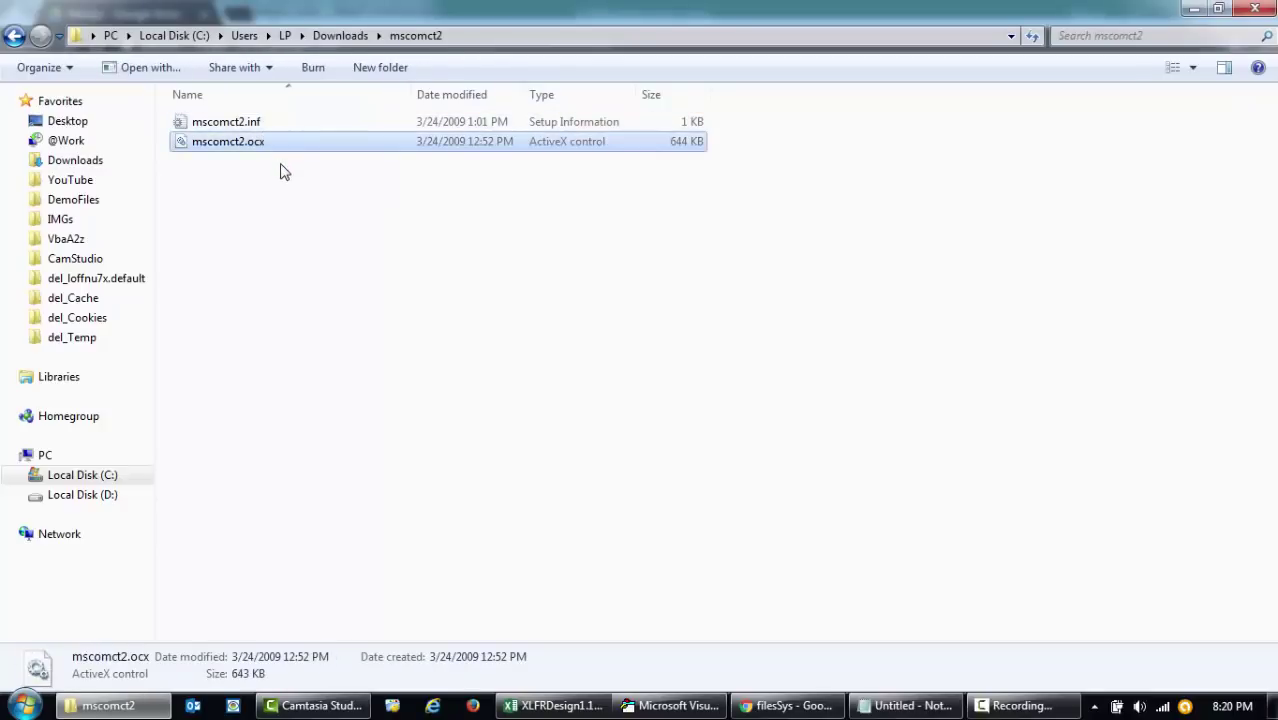
{"action": "left_click", "coordinate": [262, 171]}
{"action": "left_click", "coordinate": [250, 141]}
{"action": "right_click", "coordinate": [251, 144]}
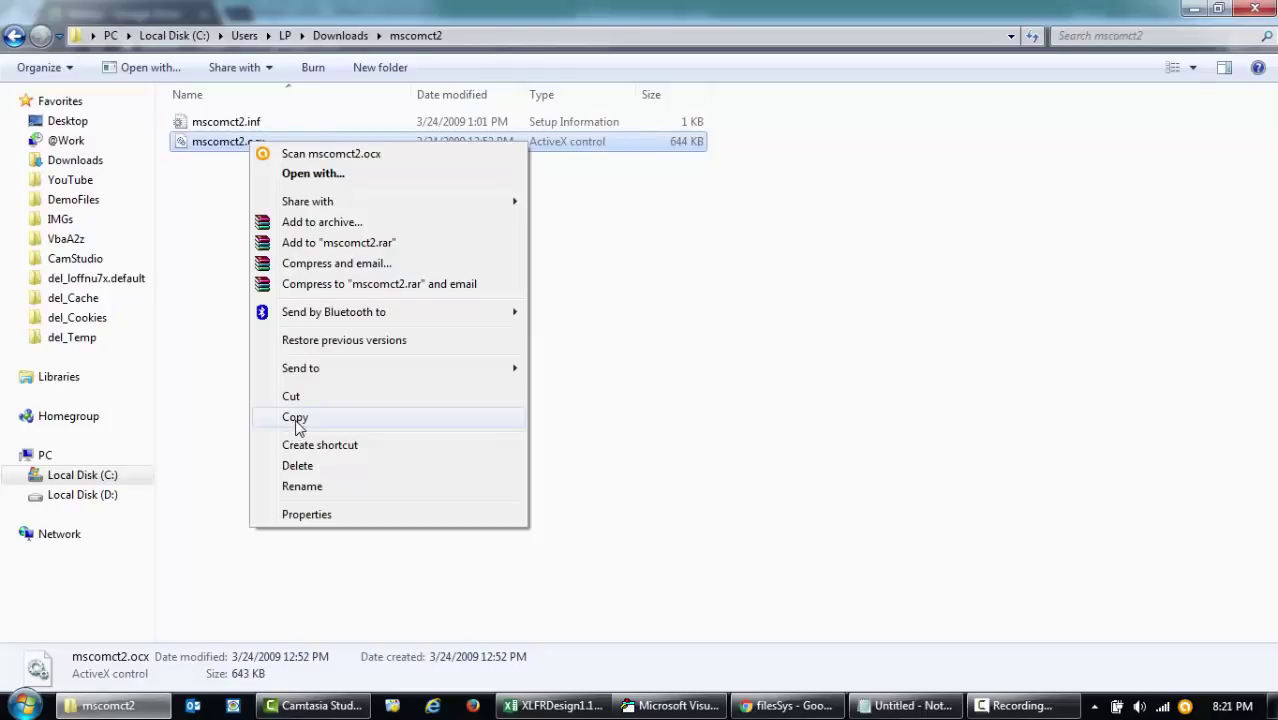
{"action": "right_click", "coordinate": [551, 707]}
{"action": "left_click", "coordinate": [501, 659]}
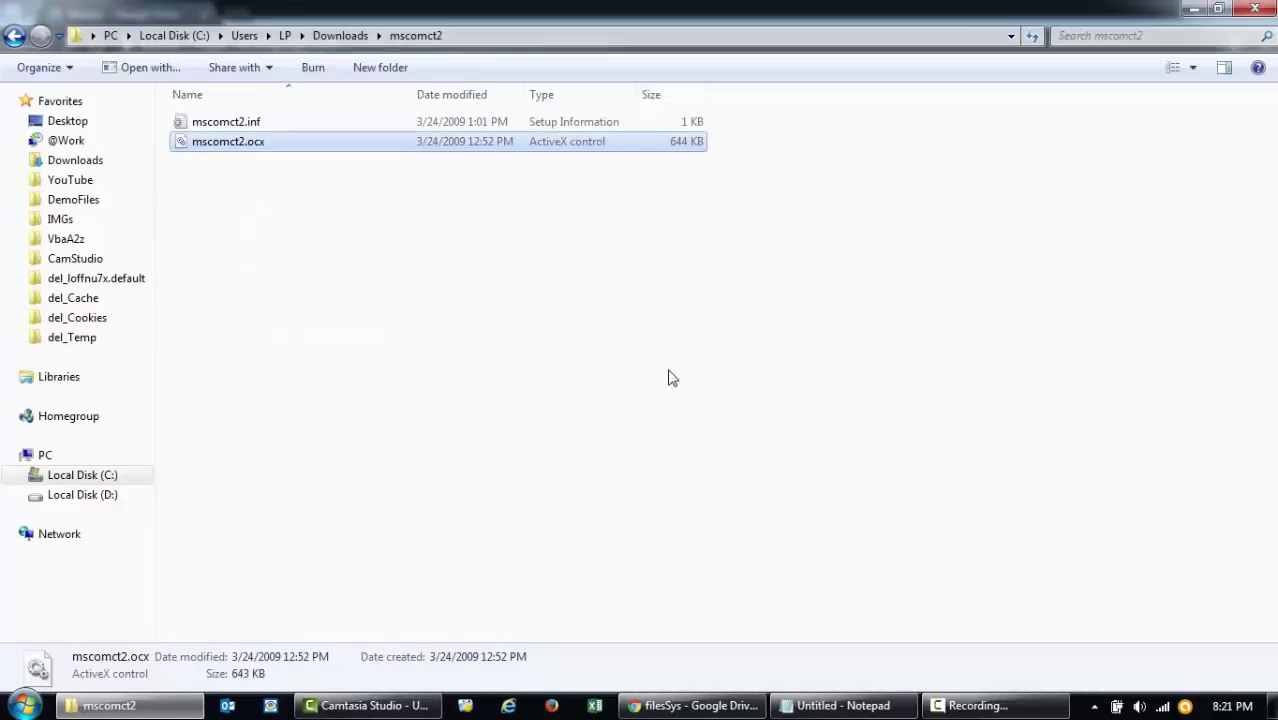
{"action": "right_click", "coordinate": [236, 141]}
{"action": "left_click", "coordinate": [301, 418]}
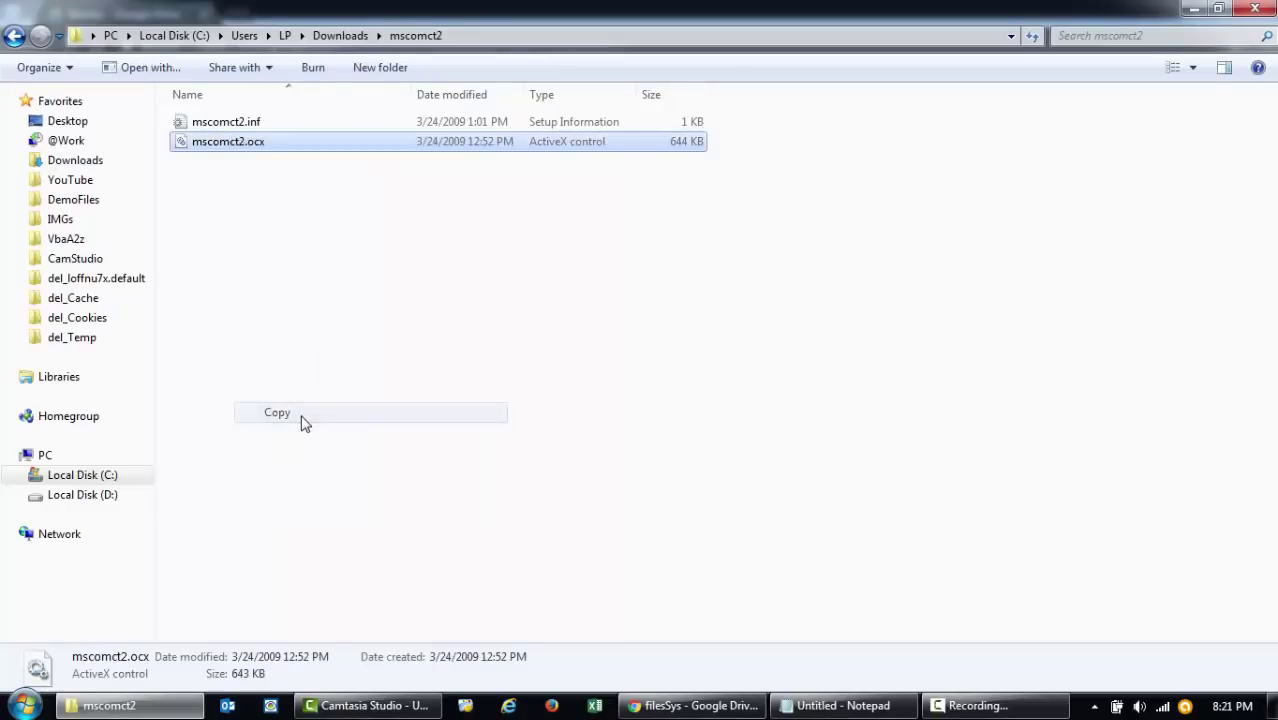
Step: Navigate to the C:\Windows\SysWOW64 folder
{"action": "left_click", "coordinate": [133, 488]}
{"action": "left_click", "coordinate": [320, 201]}
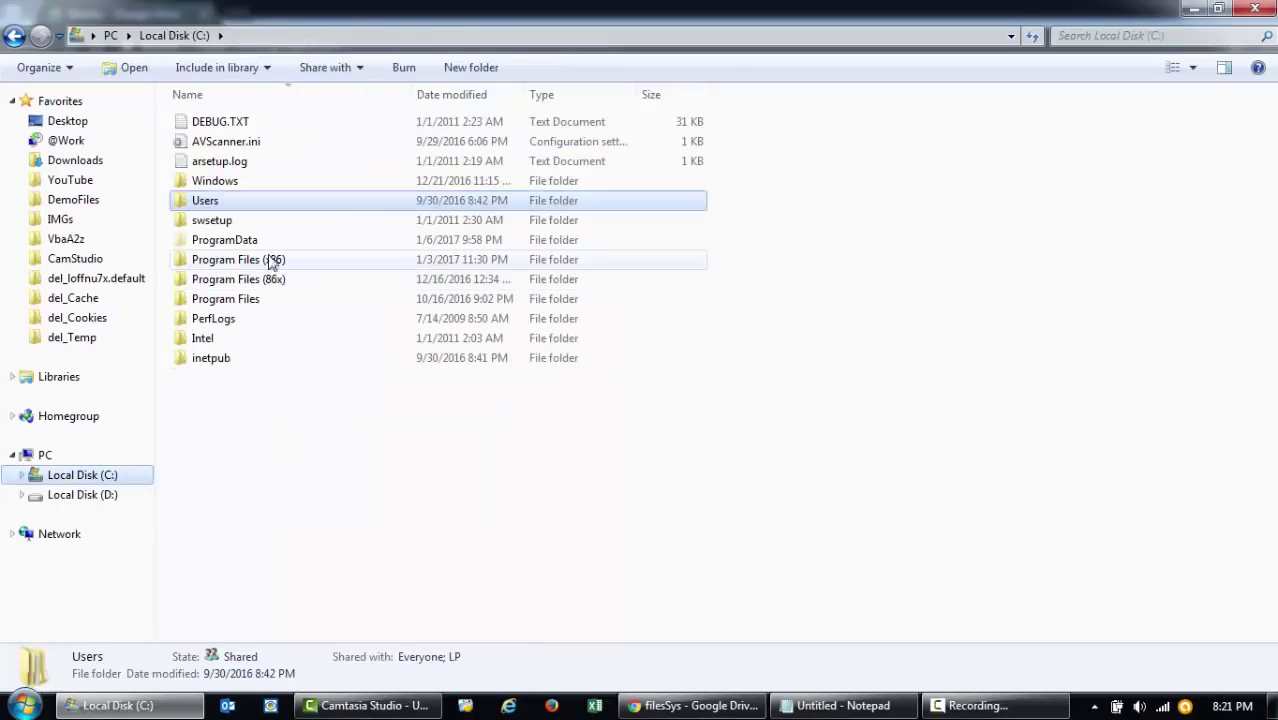
{"action": "double_click", "coordinate": [257, 184]}
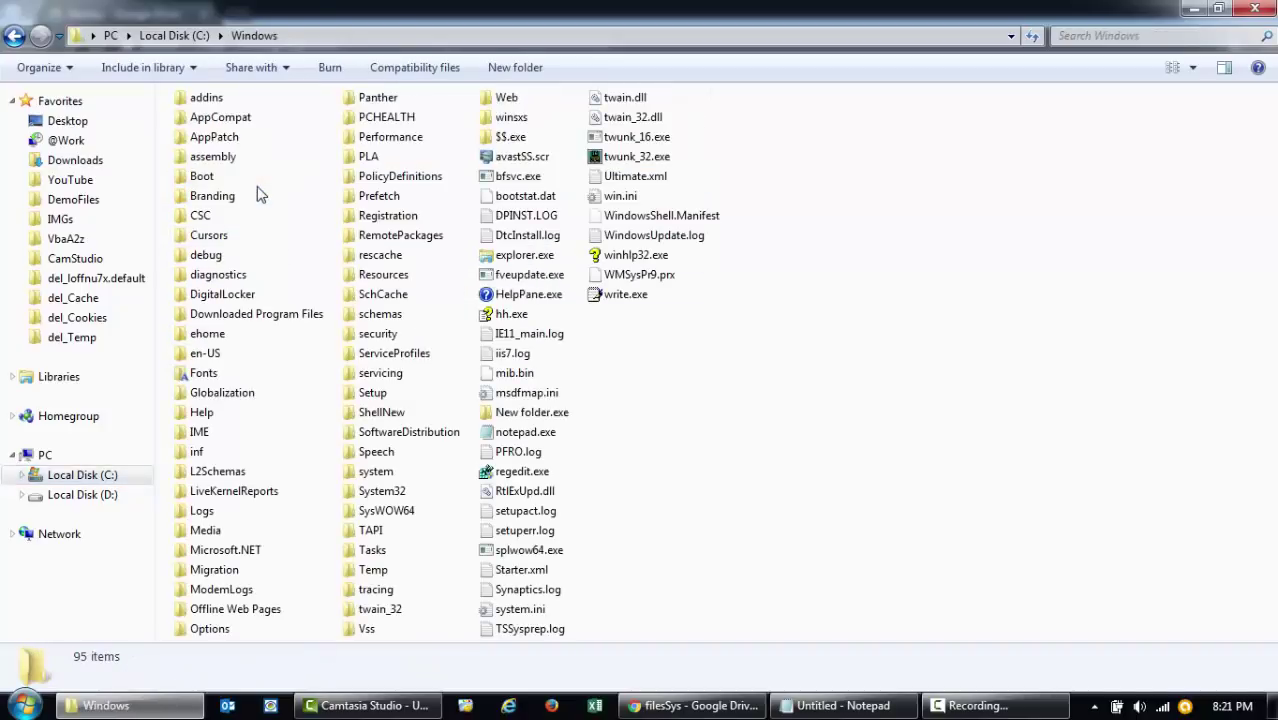
{"action": "left_click", "coordinate": [388, 416]}
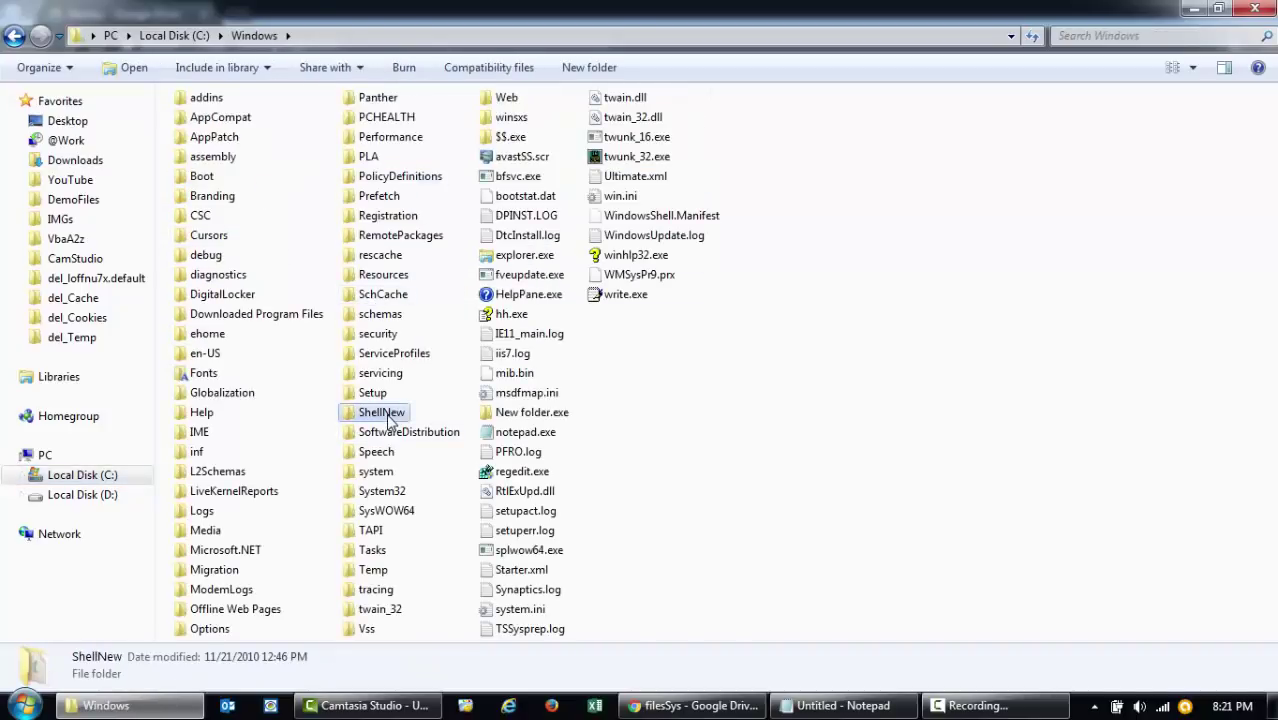
{"action": "left_click", "coordinate": [409, 514]}
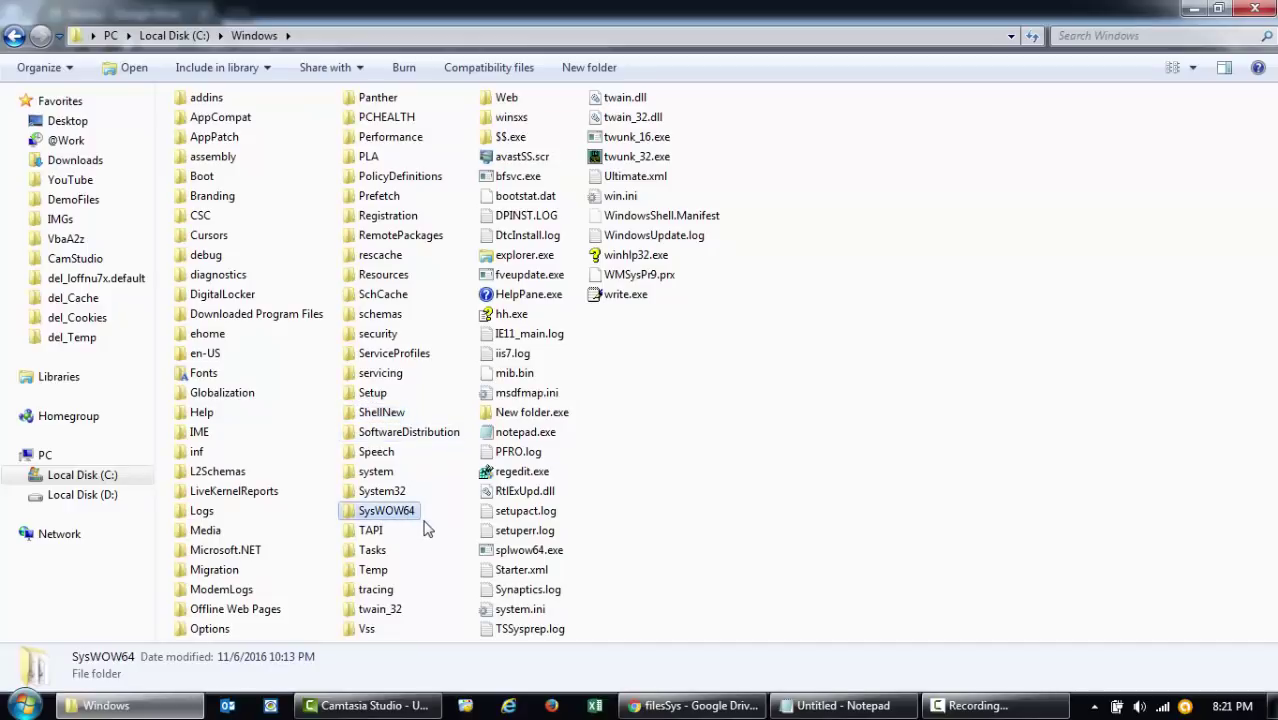
{"action": "mouse_move", "coordinate": [433, 520]}
{"action": "double_click", "coordinate": [414, 516]}
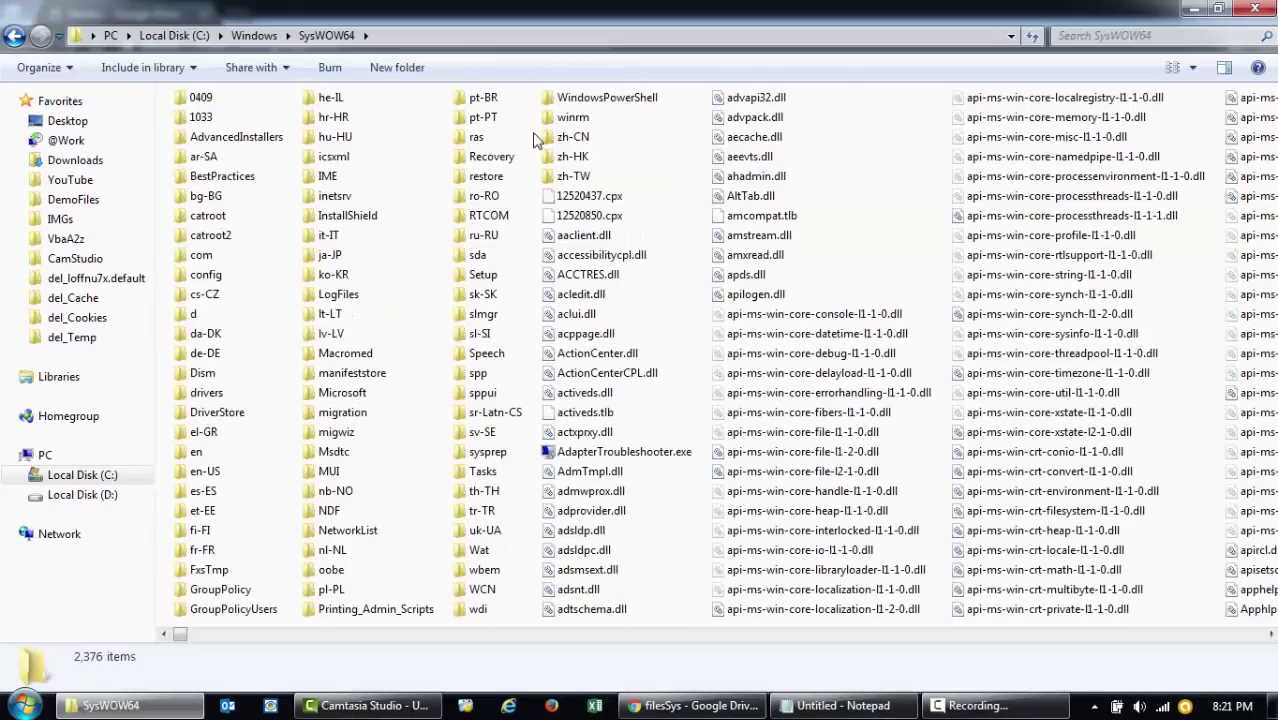
Step: Paste mscomct2.ocx into SysWOW64, granting administrator permission
{"action": "right_click", "coordinate": [876, 158]}
{"action": "left_click", "coordinate": [918, 254]}
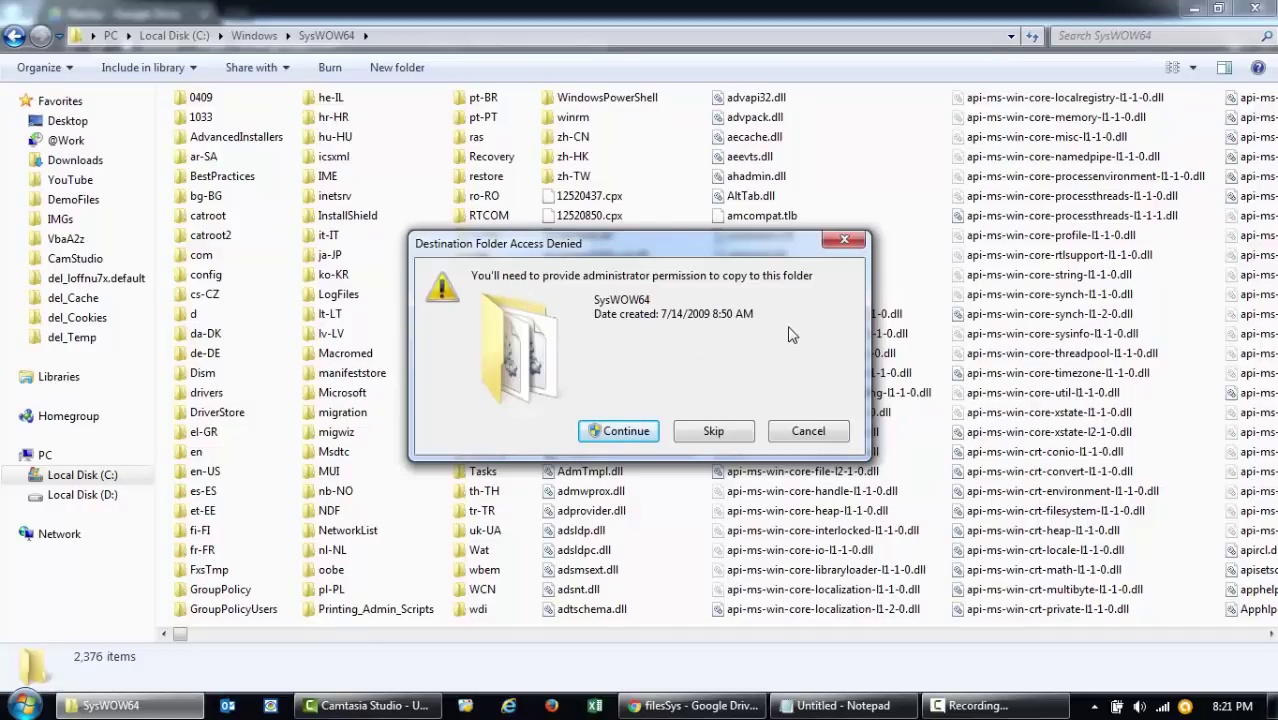
{"action": "left_click", "coordinate": [620, 431]}
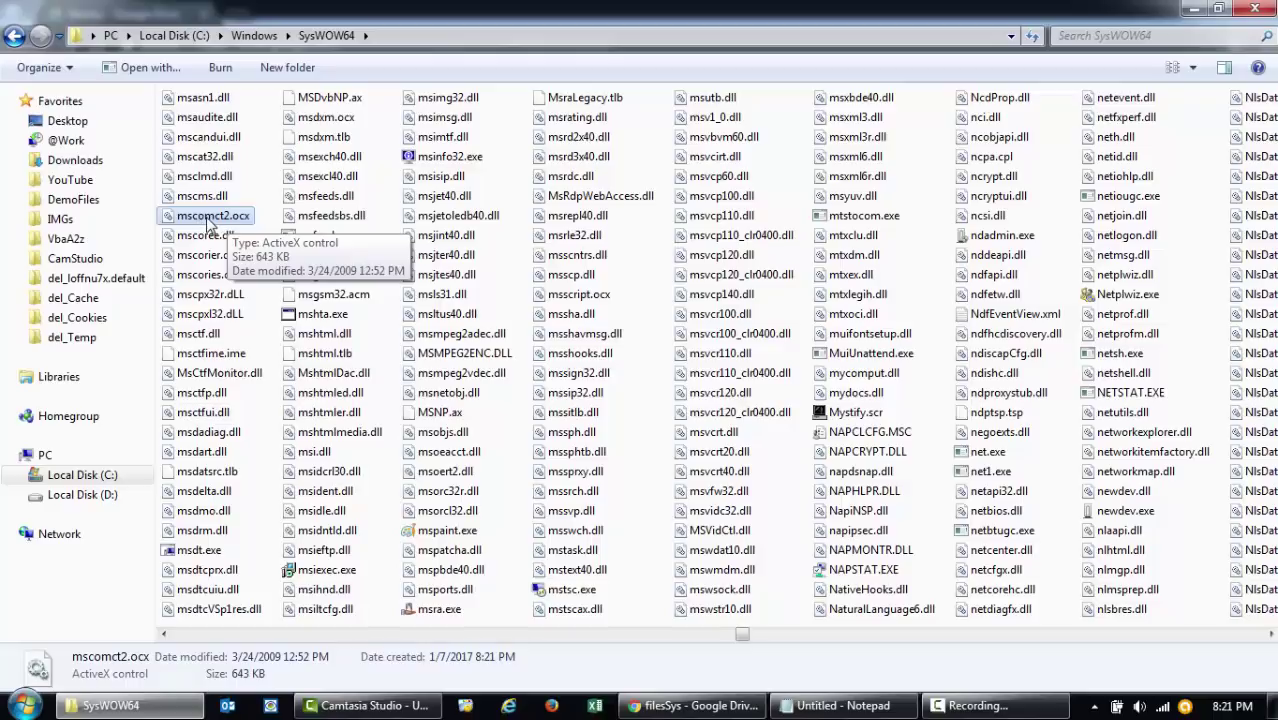
{"action": "right_click", "coordinate": [209, 220]}
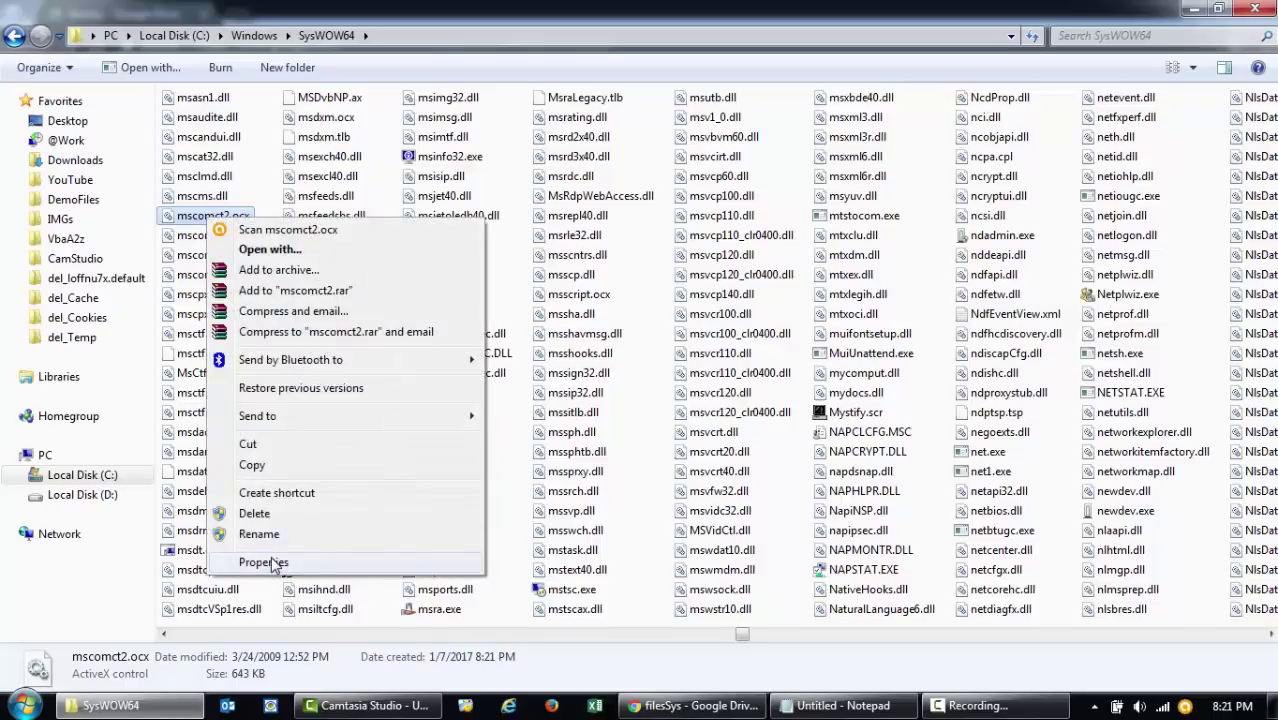
{"action": "left_click", "coordinate": [263, 562]}
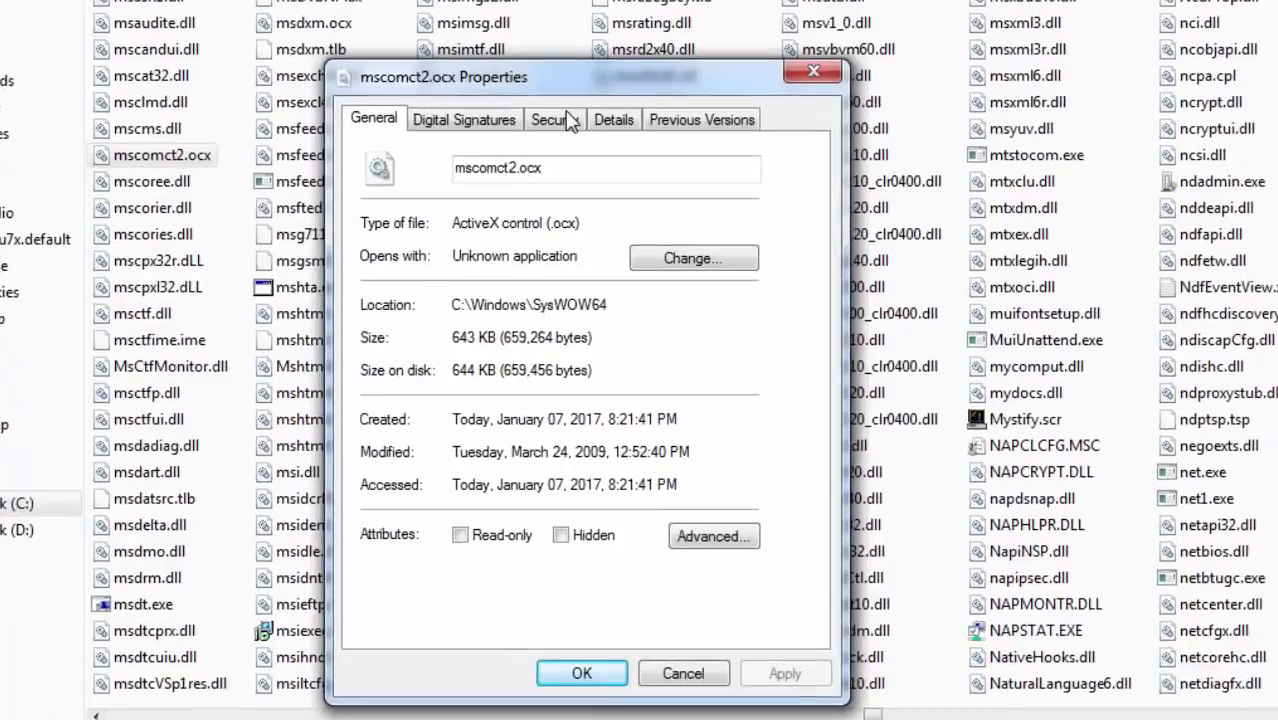
{"action": "left_click", "coordinate": [427, 221]}
{"action": "left_click_drag", "start_coordinate": [760, 135], "coordinate": [462, 130]}
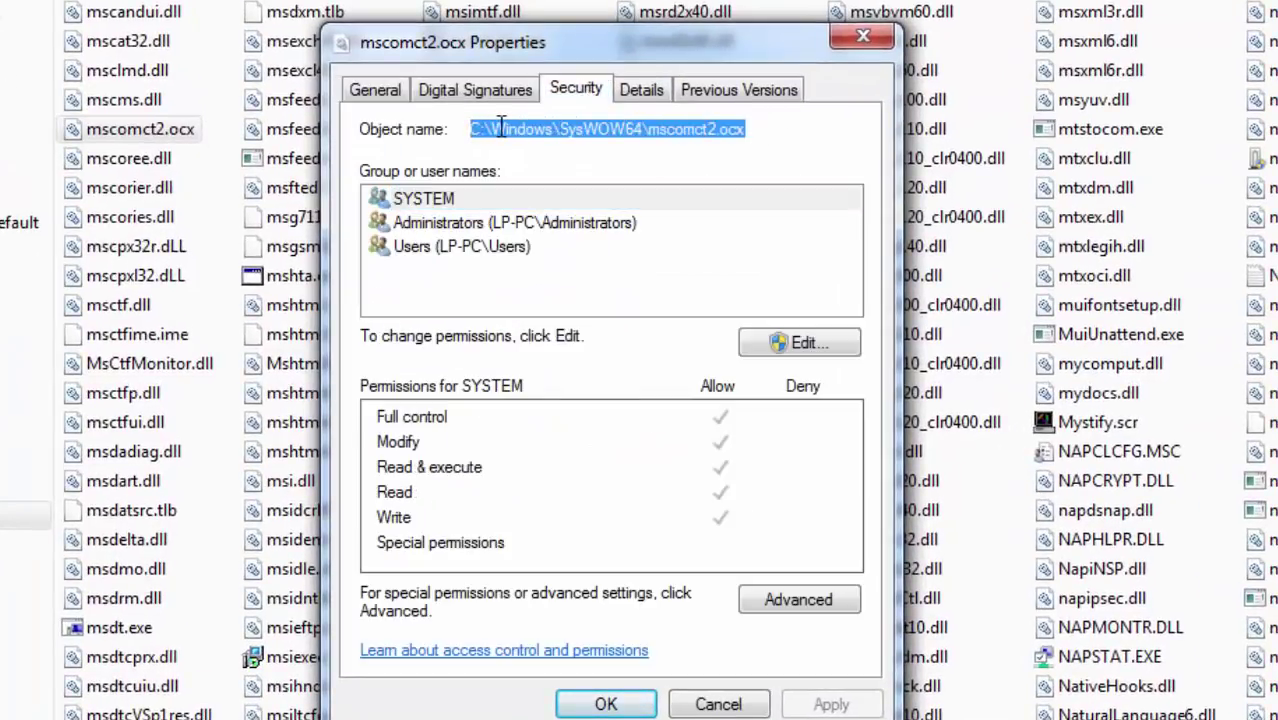
{"action": "right_click", "coordinate": [500, 125]}
{"action": "left_click", "coordinate": [556, 214]}
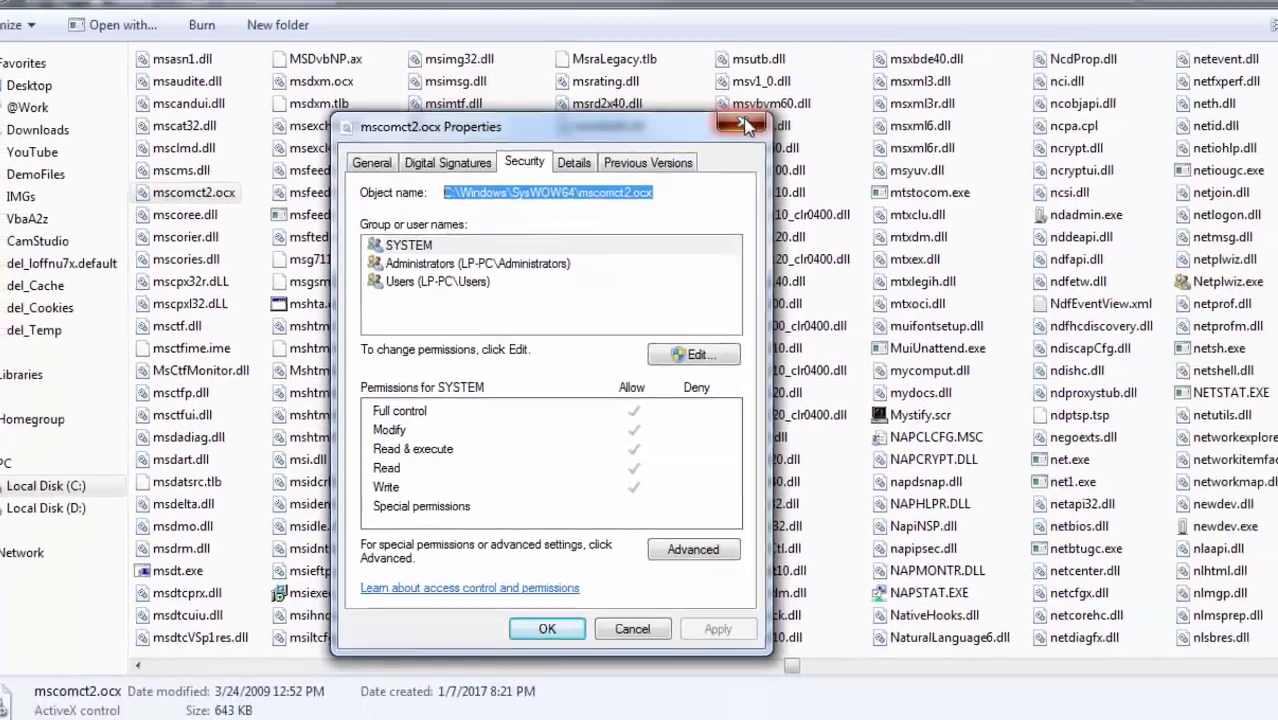
{"action": "left_click", "coordinate": [824, 65]}
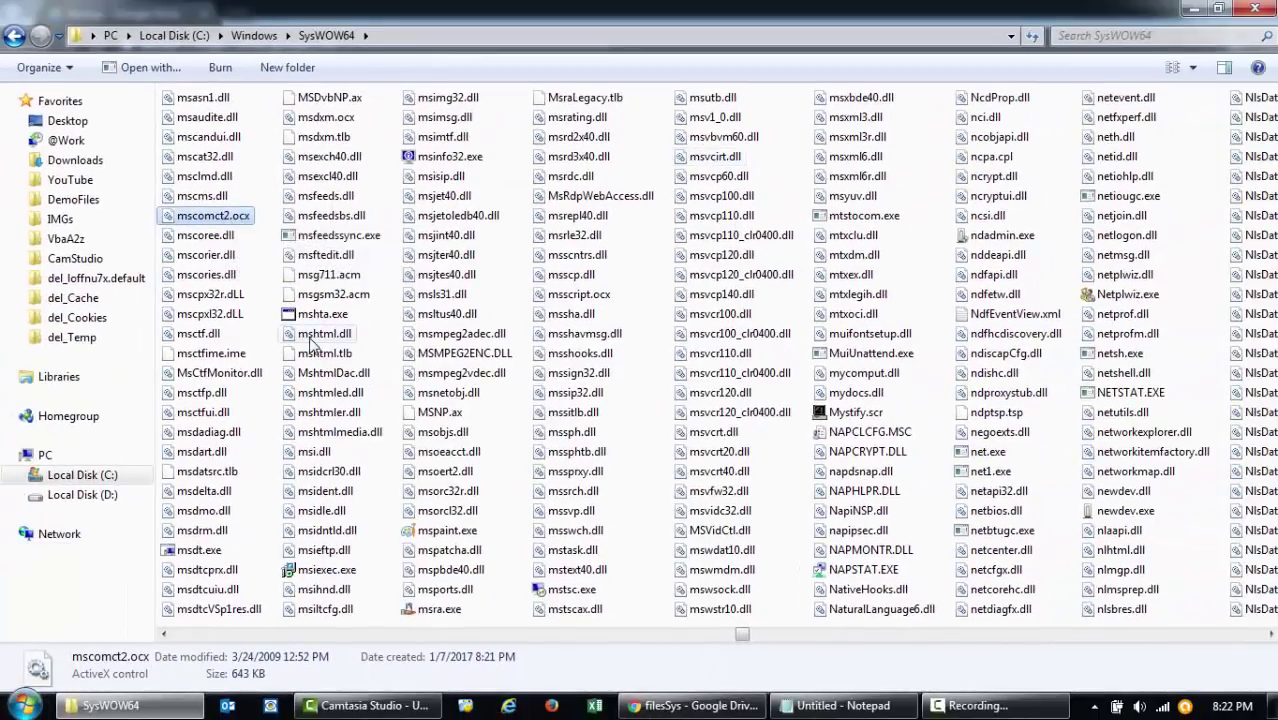
Step: Search the Start menu for cmd and launch Command Prompt as administrator
{"action": "left_click", "coordinate": [28, 705]}
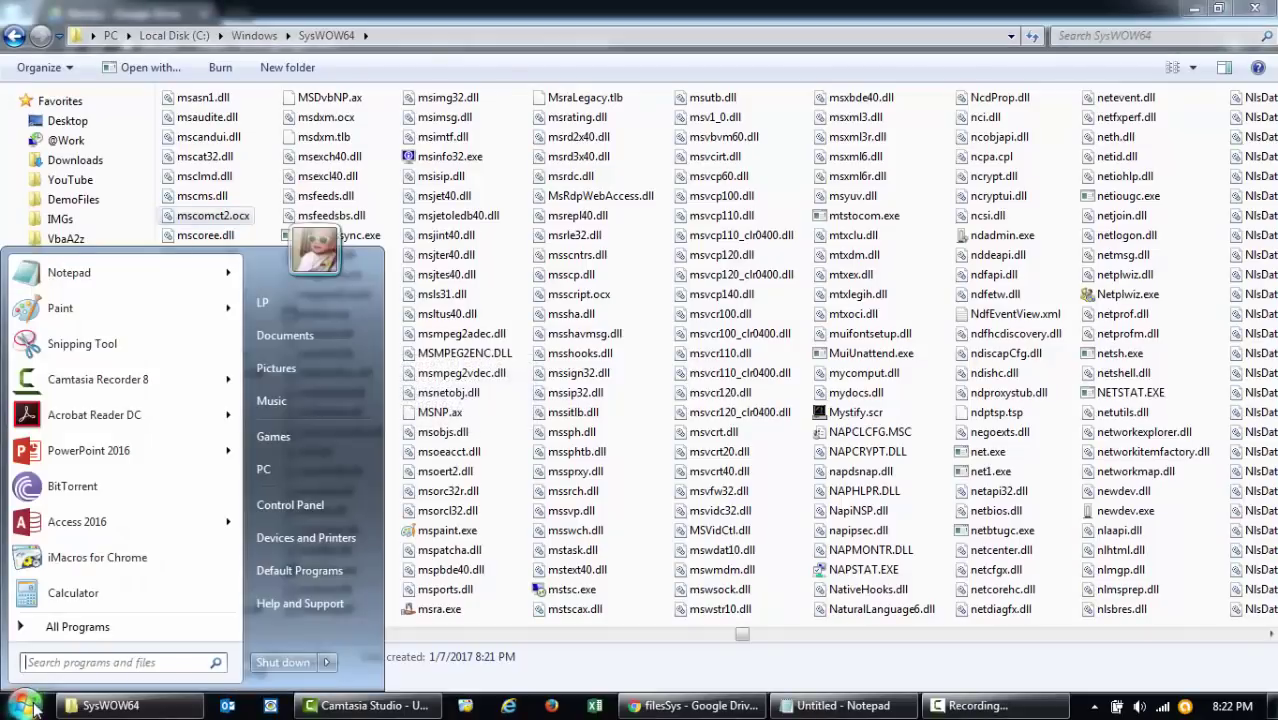
{"action": "type", "text": "cmd"}
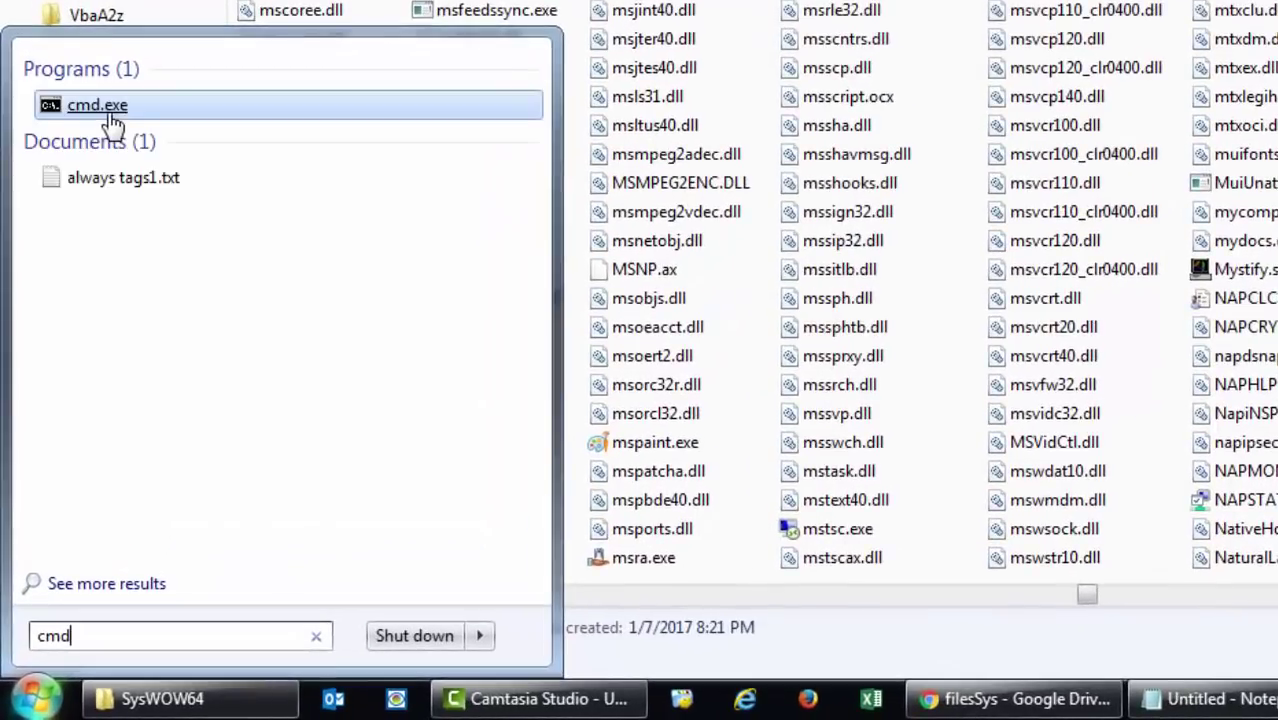
{"action": "right_click", "coordinate": [108, 107]}
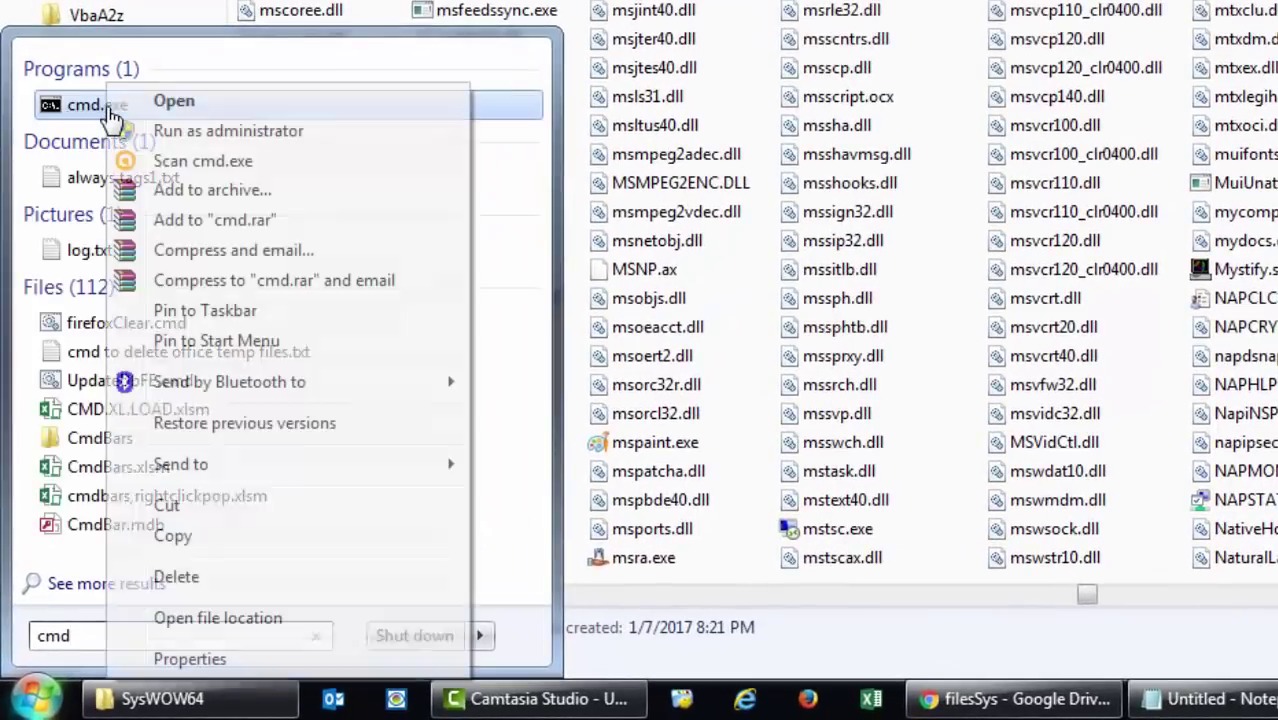
{"action": "key", "text": "Escape"}
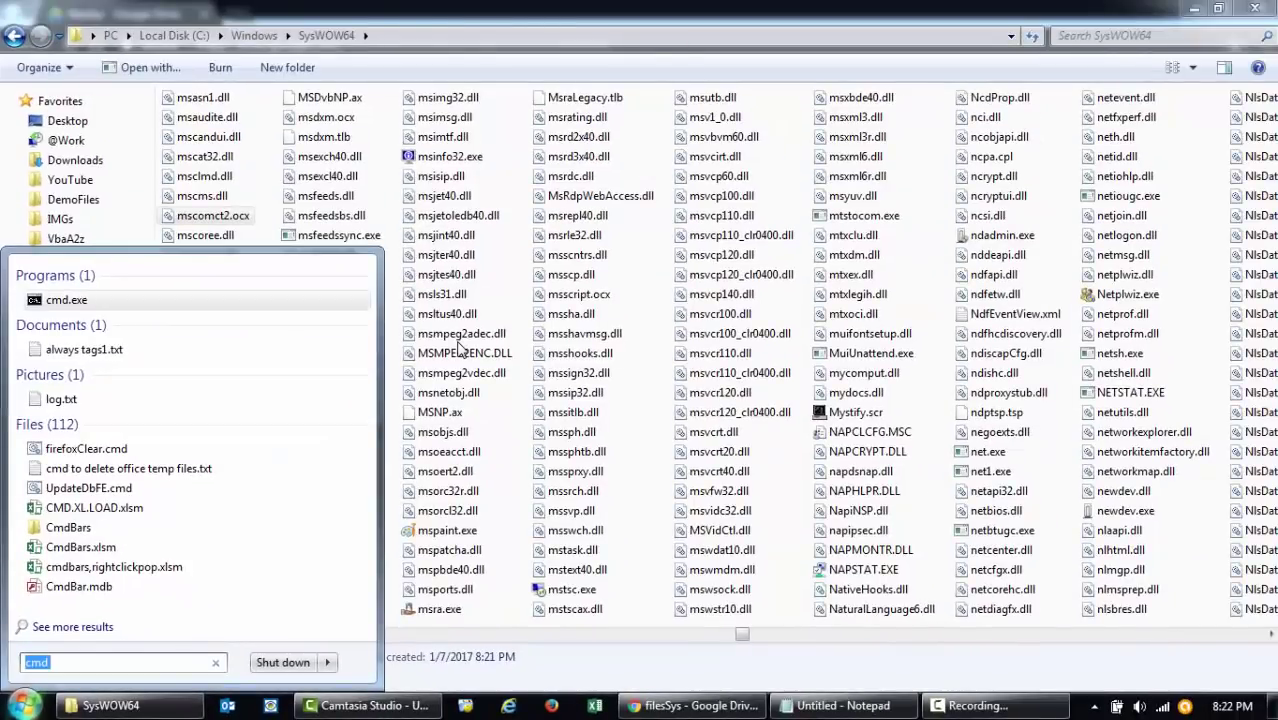
{"action": "key", "text": "ctrl+shift+Return"}
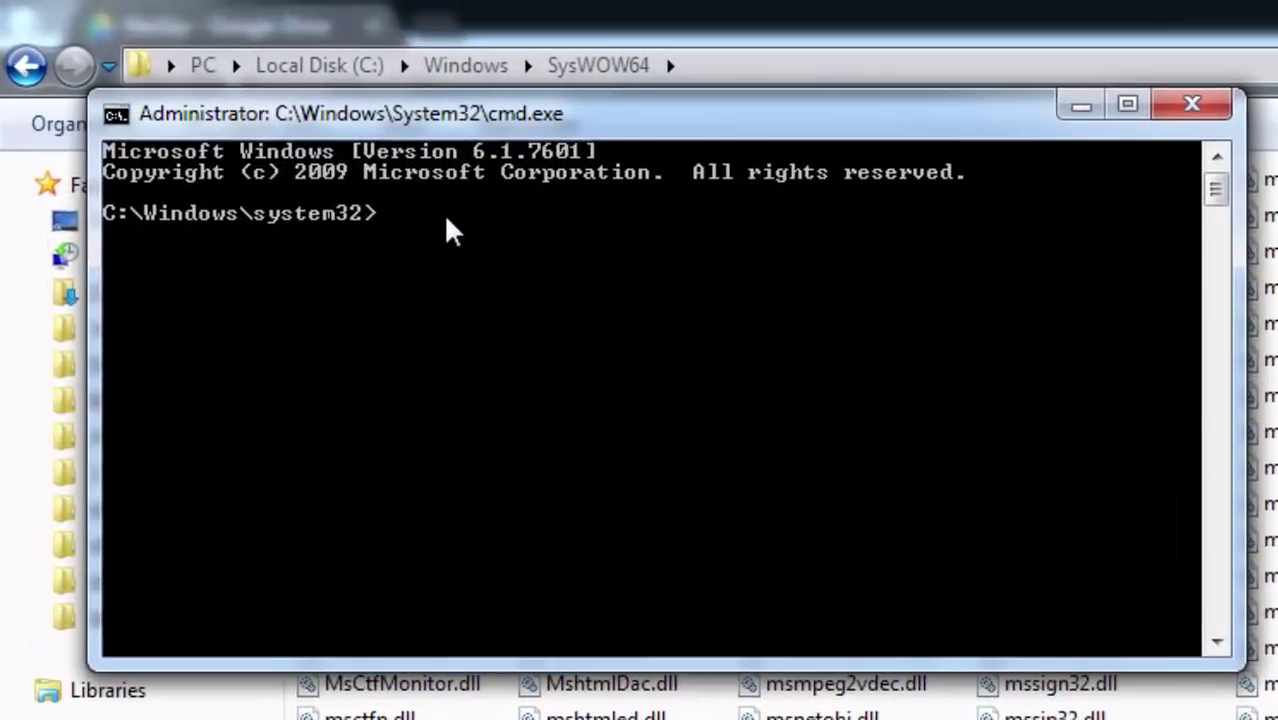
Step: Run regsvr32 C:\Windows\SysWOW64\mscomct2.ocx to register the date picker control
{"action": "type", "text": "re"}
{"action": "type", "text": "gsvr"}
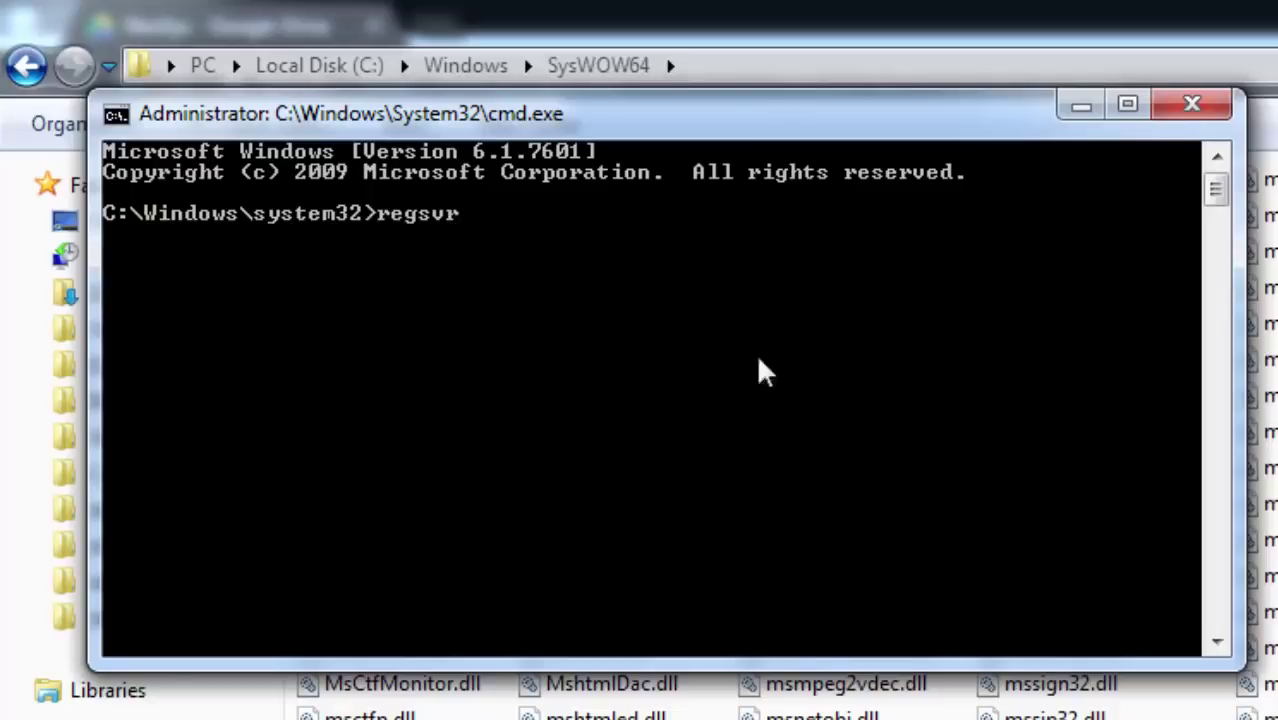
{"action": "type", "text": "32"}
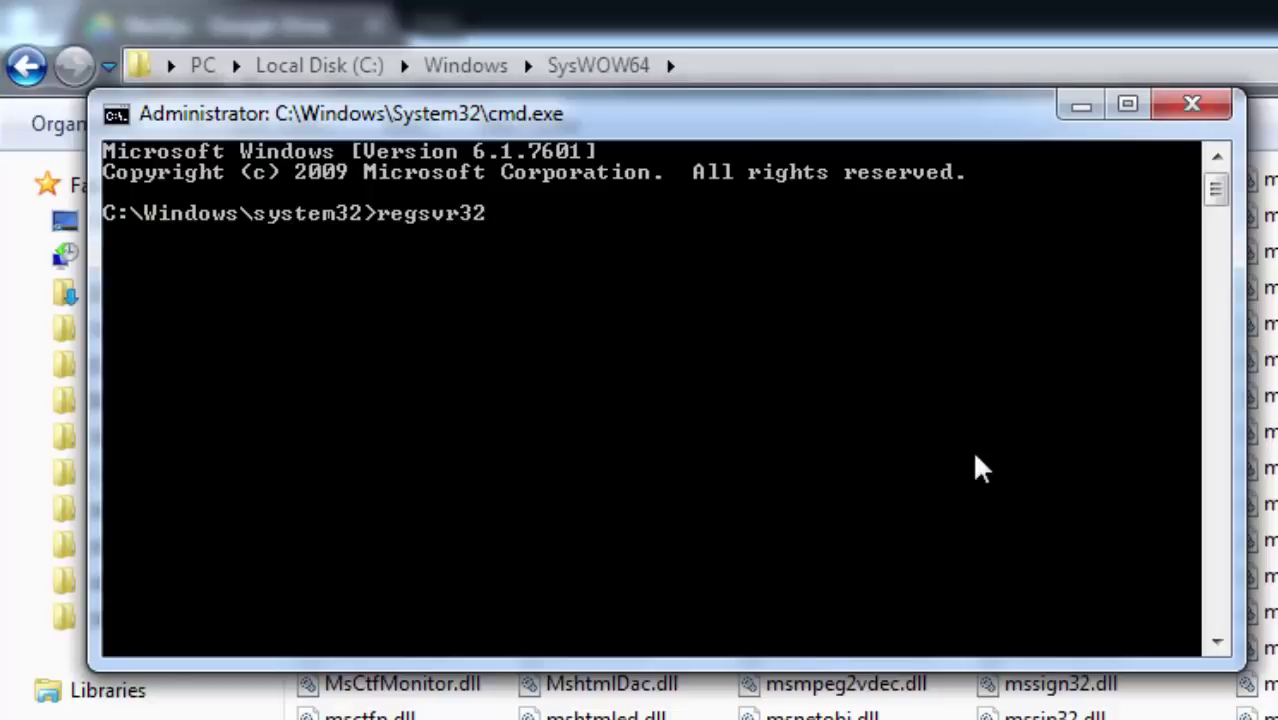
{"action": "right_click", "coordinate": [508, 220]}
{"action": "left_click", "coordinate": [580, 313]}
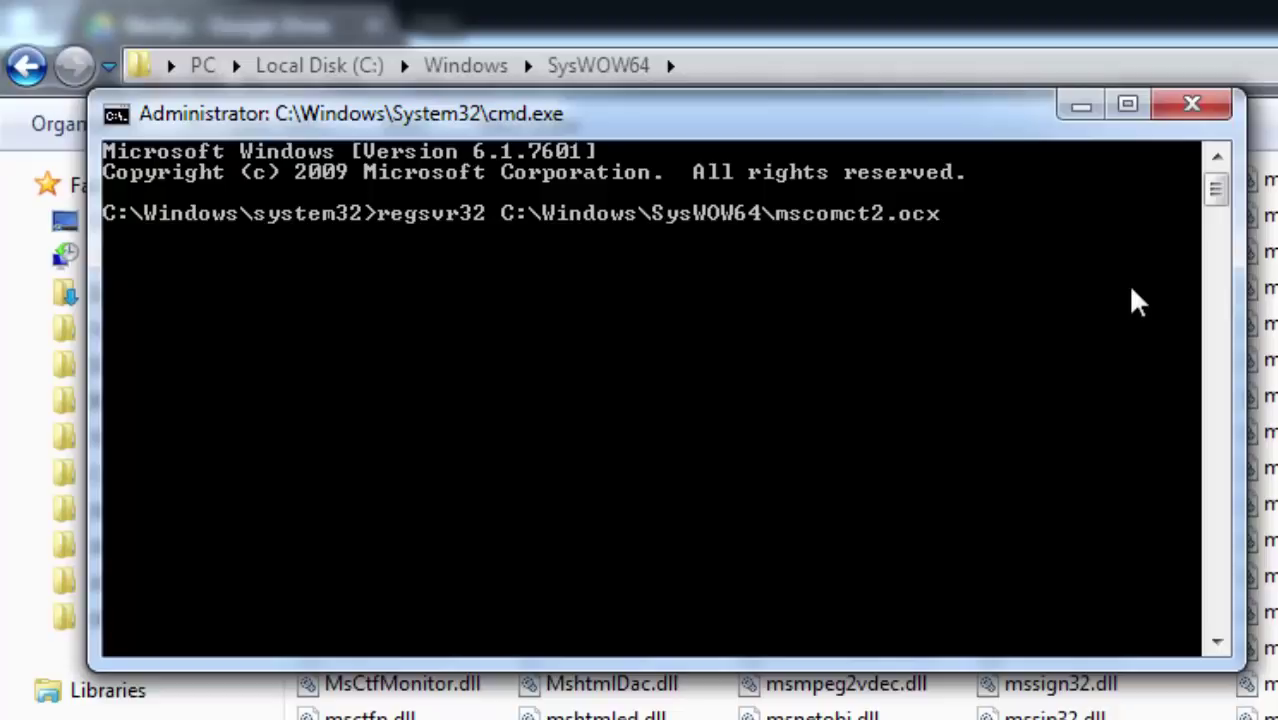
{"action": "key", "text": "Return"}
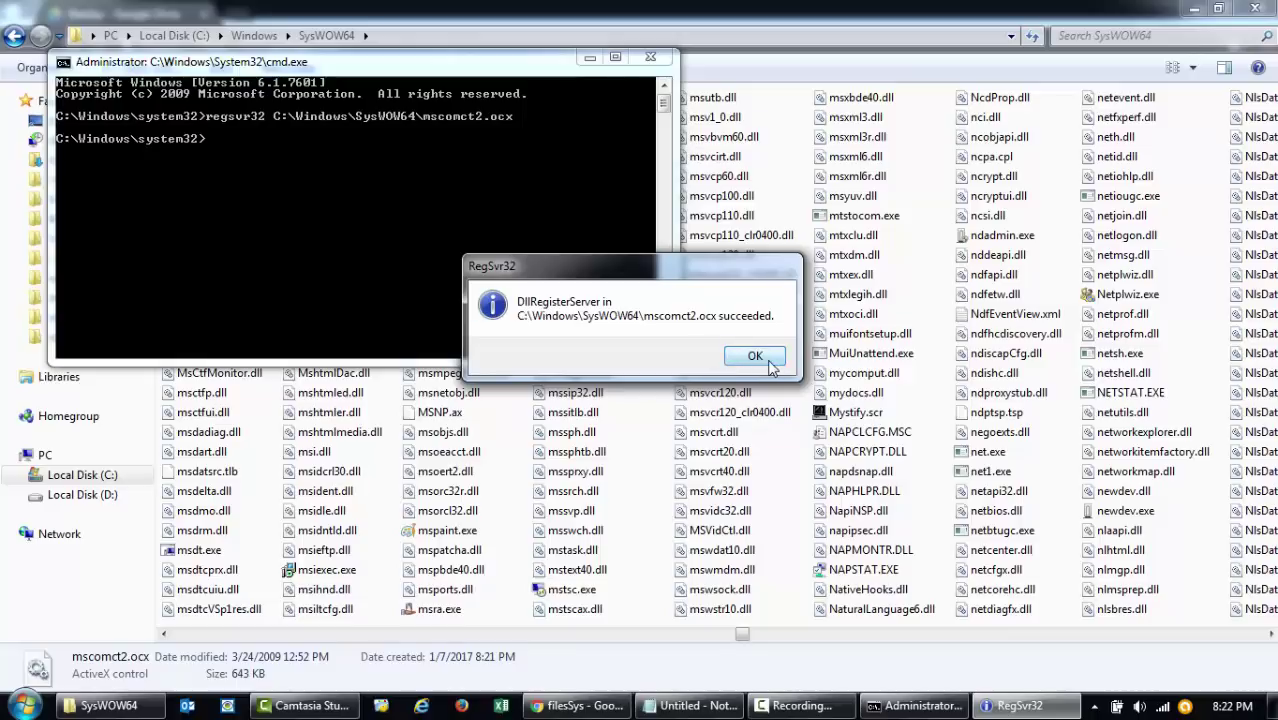
Step: Dismiss the RegSvr32 success message and start Excel
{"action": "left_click", "coordinate": [755, 357]}
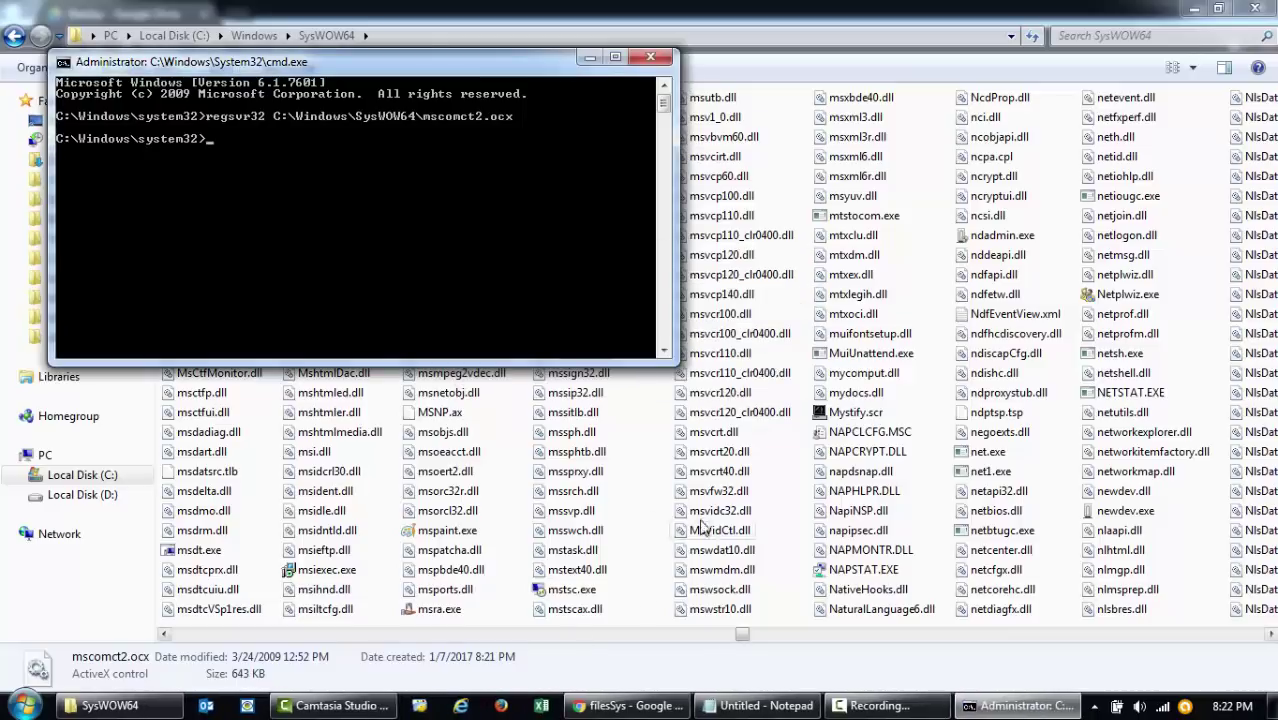
{"action": "left_click", "coordinate": [541, 706]}
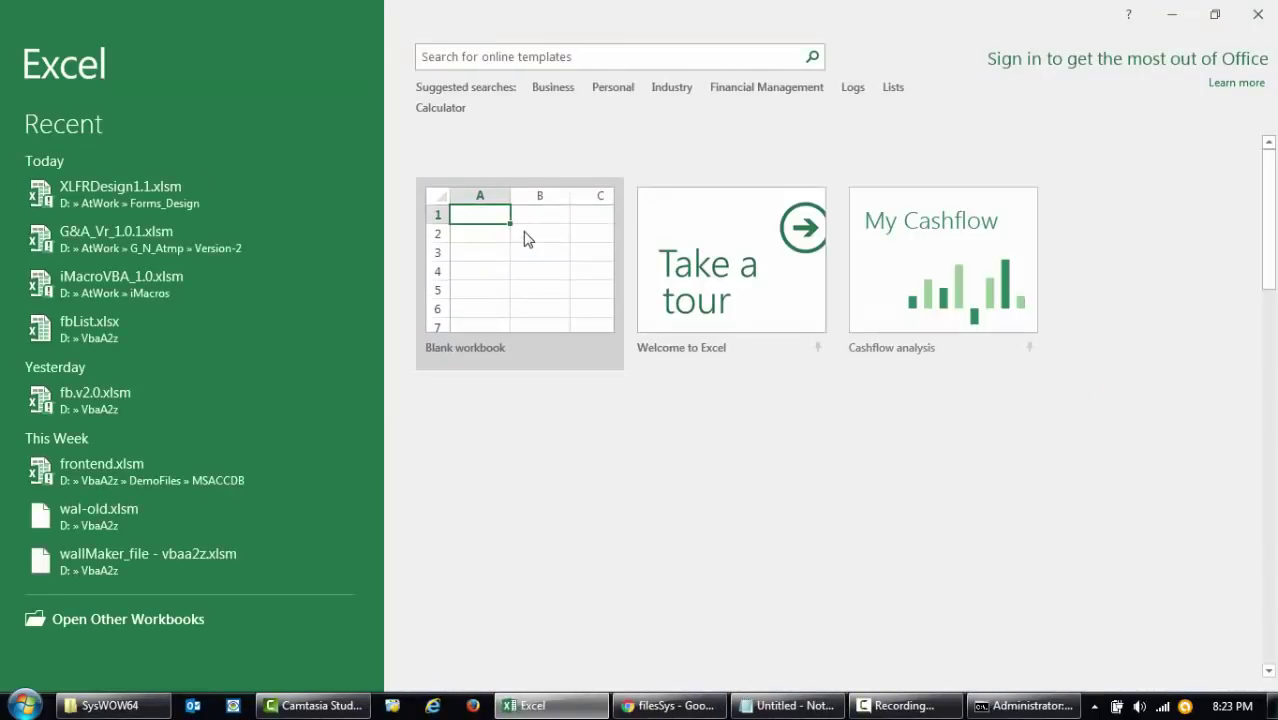
Step: Reopen XLFRDesign1.1.xlsm, enter the VBA editor with Alt+F11, and place the Toolbox over NewFr
{"action": "left_click", "coordinate": [522, 240]}
{"action": "left_click", "coordinate": [523, 232]}
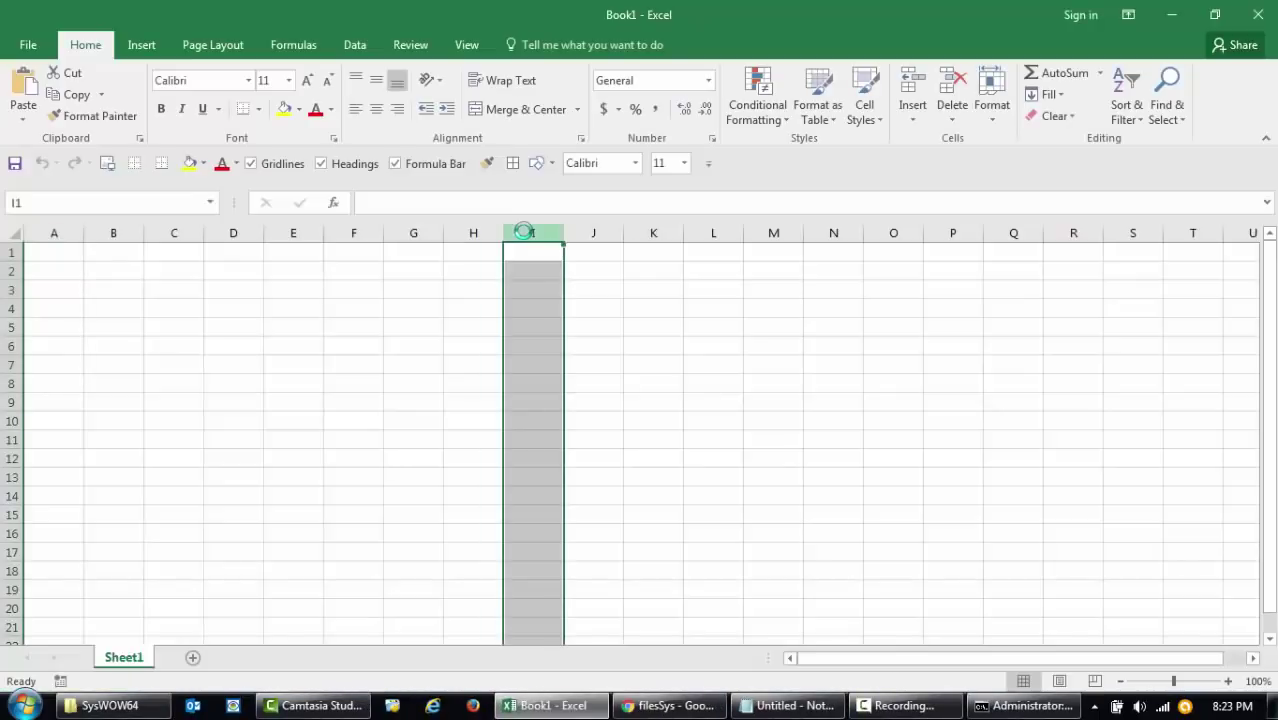
{"action": "left_click", "coordinate": [387, 290]}
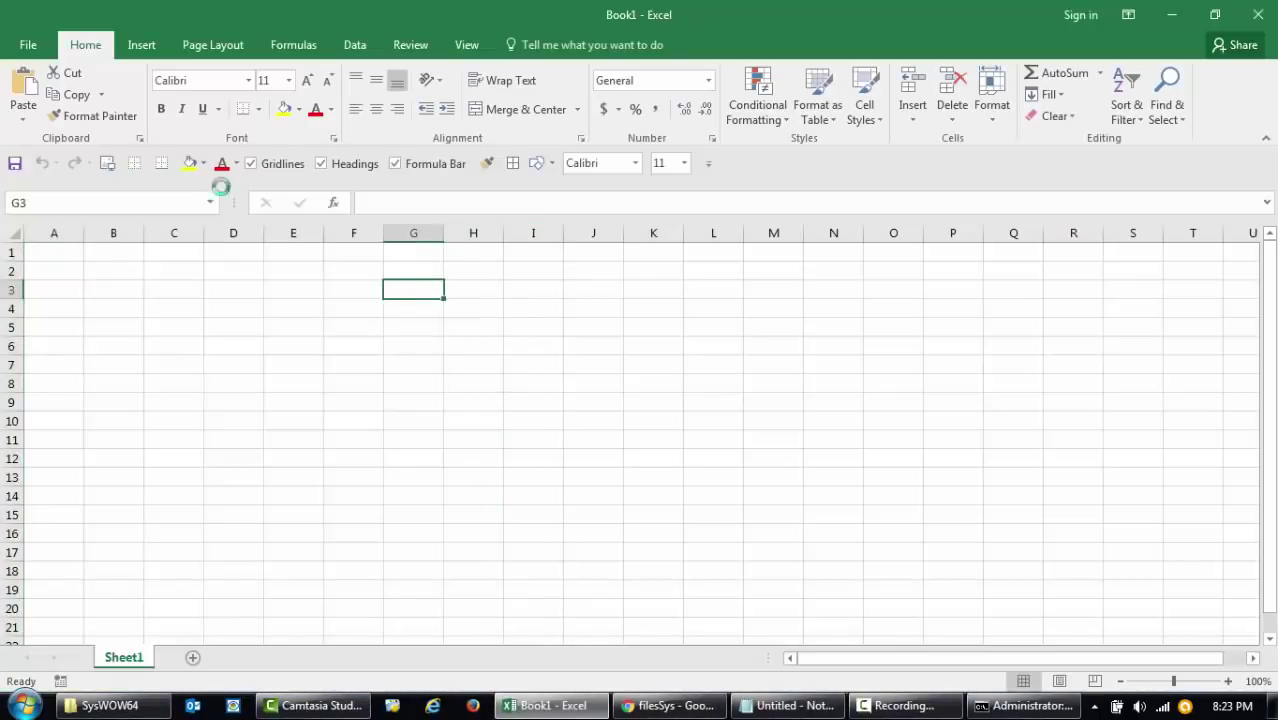
{"action": "key", "text": "ctrl+o"}
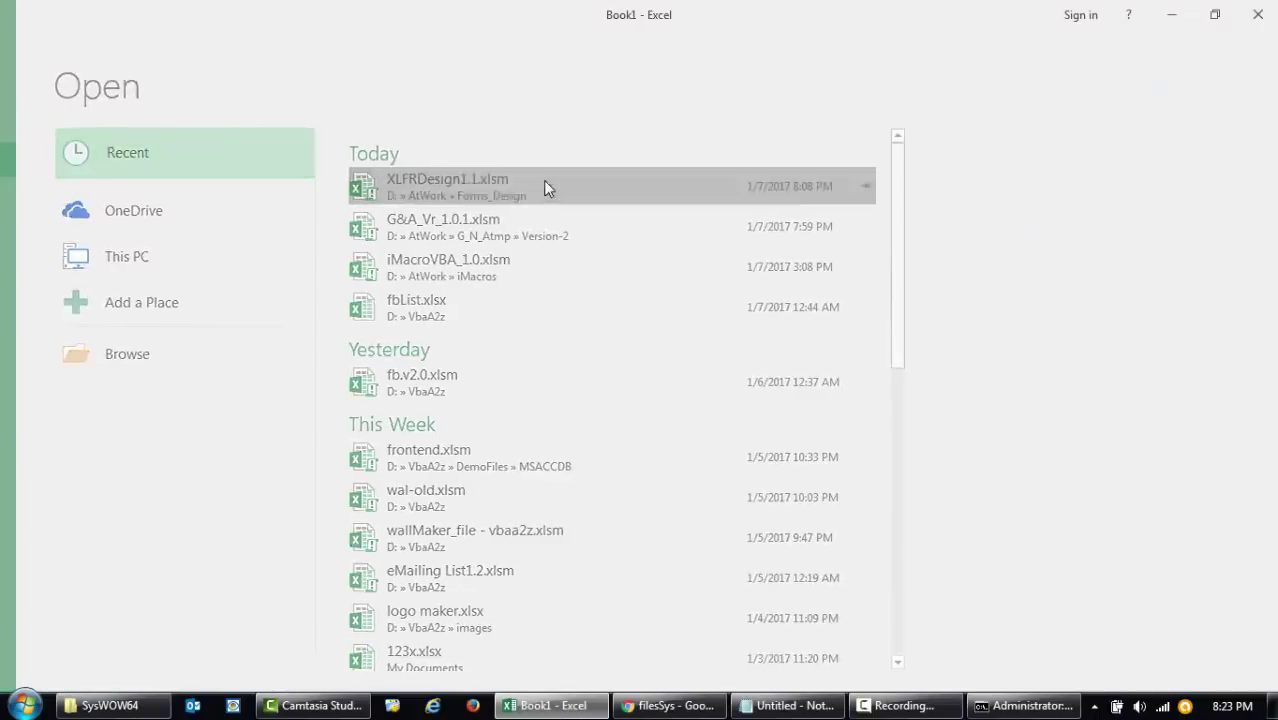
{"action": "left_click", "coordinate": [545, 188]}
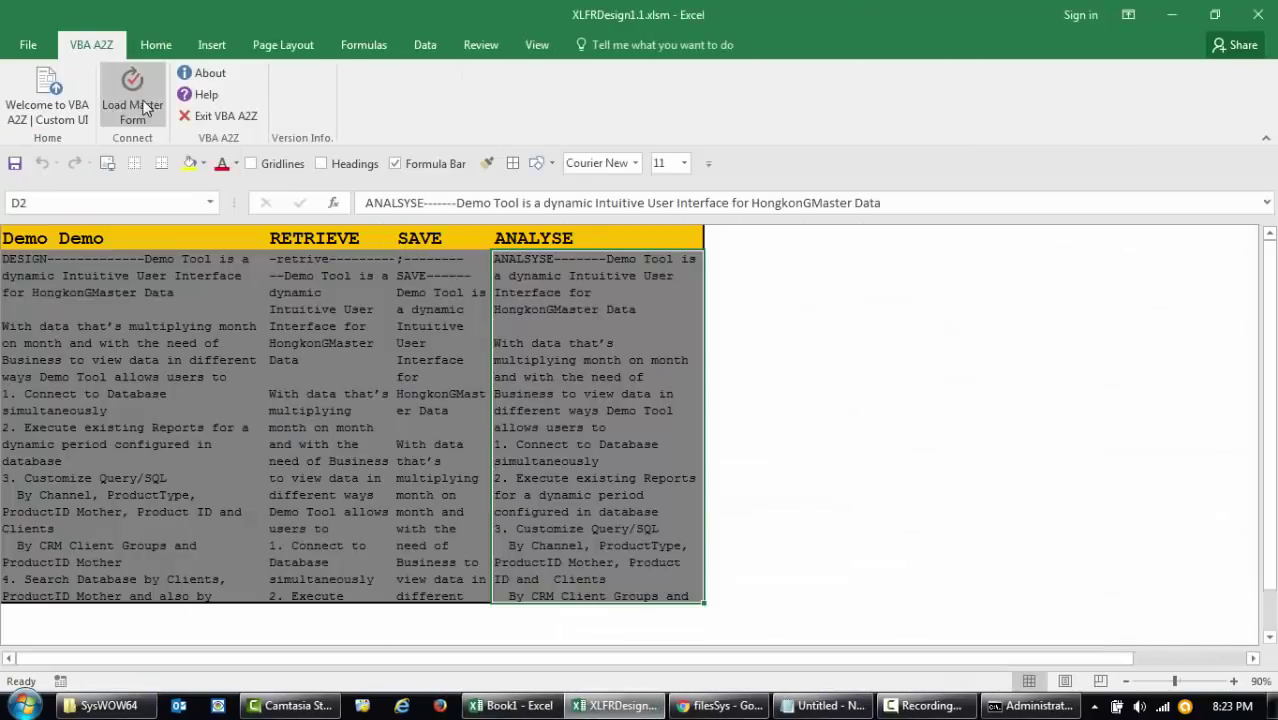
{"action": "key", "text": "alt+F11"}
{"action": "left_click_drag", "start_coordinate": [430, 230], "coordinate": [903, 334]}
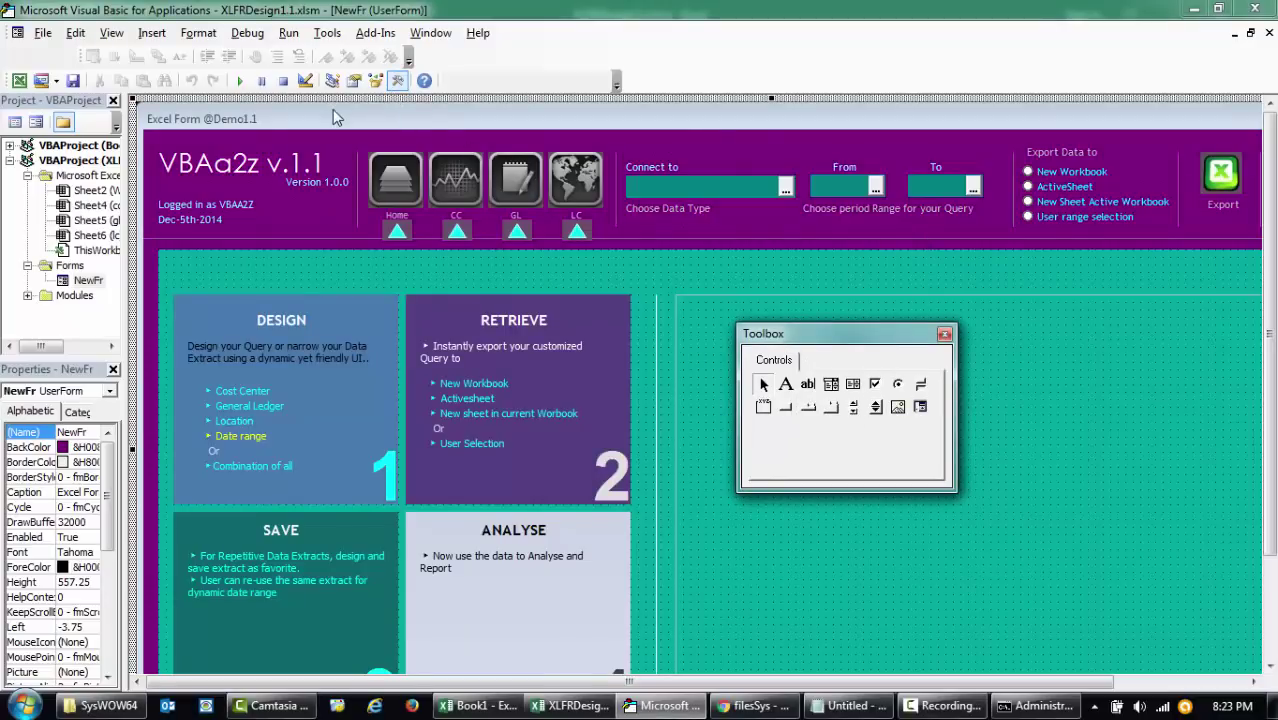
{"action": "left_click", "coordinate": [90, 281]}
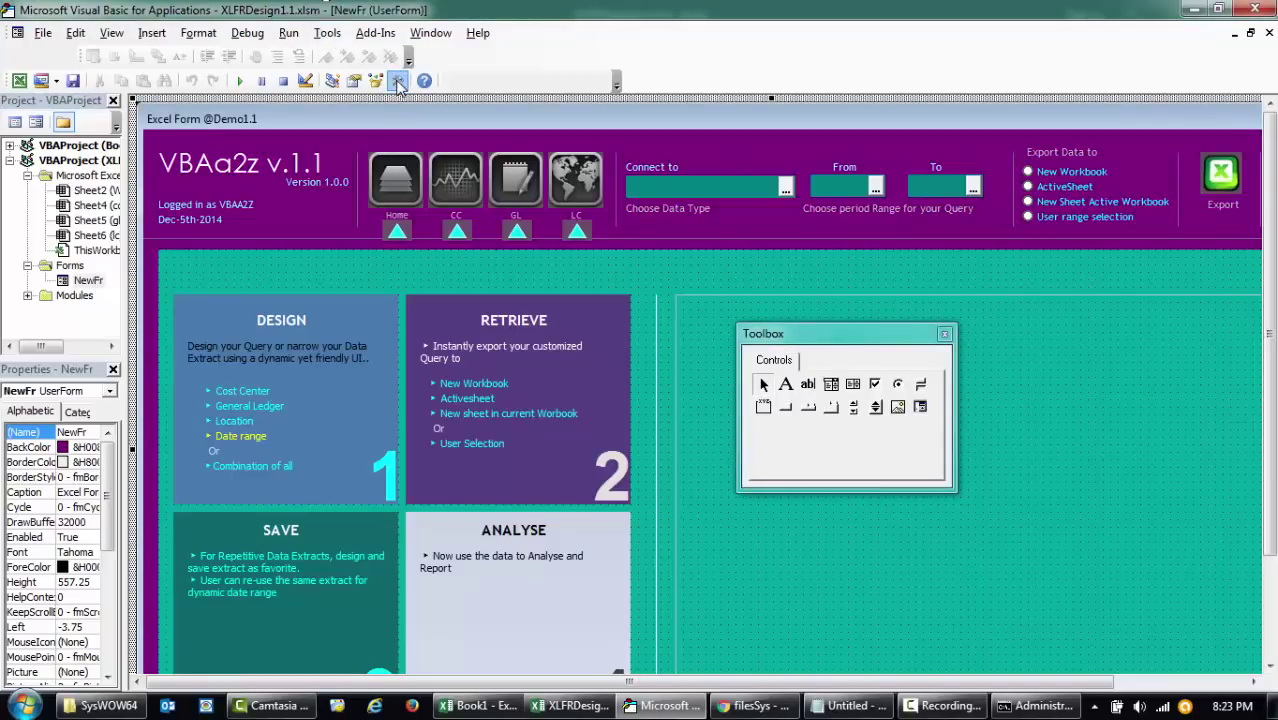
{"action": "left_click", "coordinate": [944, 333]}
{"action": "left_click", "coordinate": [397, 80]}
{"action": "left_click_drag", "start_coordinate": [911, 341], "coordinate": [898, 361]}
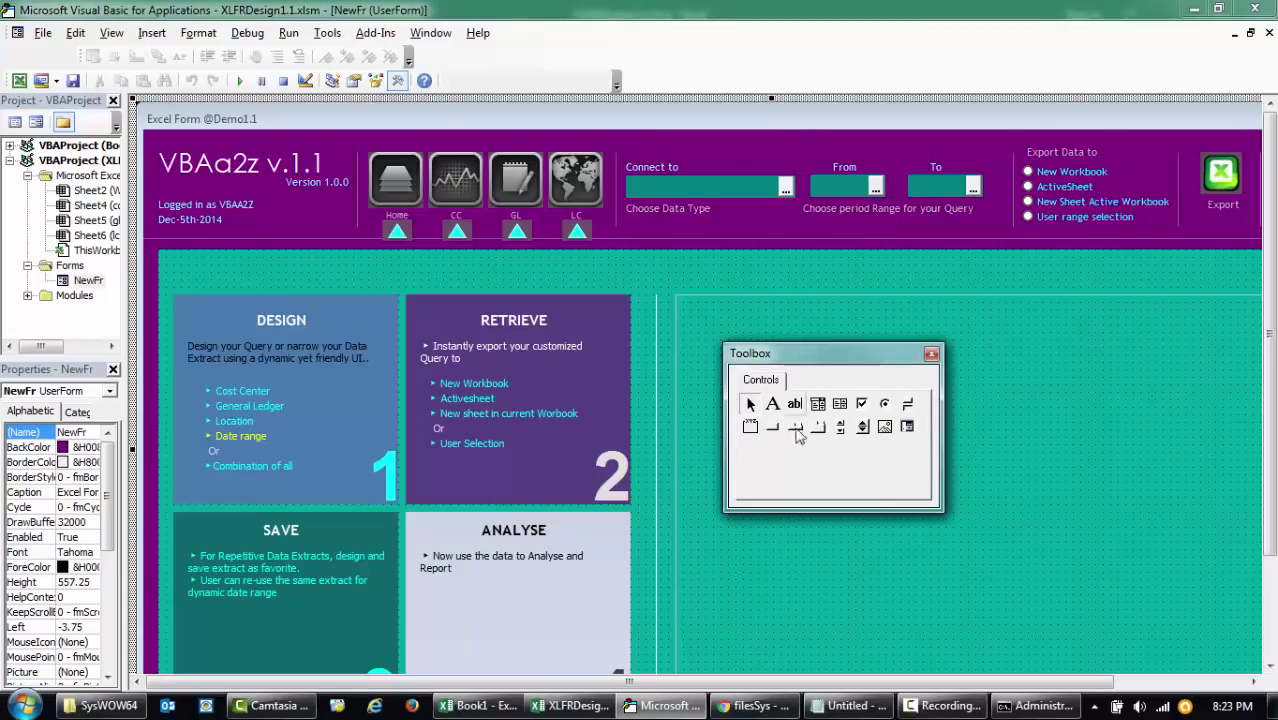
Step: Tick Microsoft Date and Time Picker Control 6.0 in Additional Controls to add DTPicker
{"action": "right_click", "coordinate": [785, 465]}
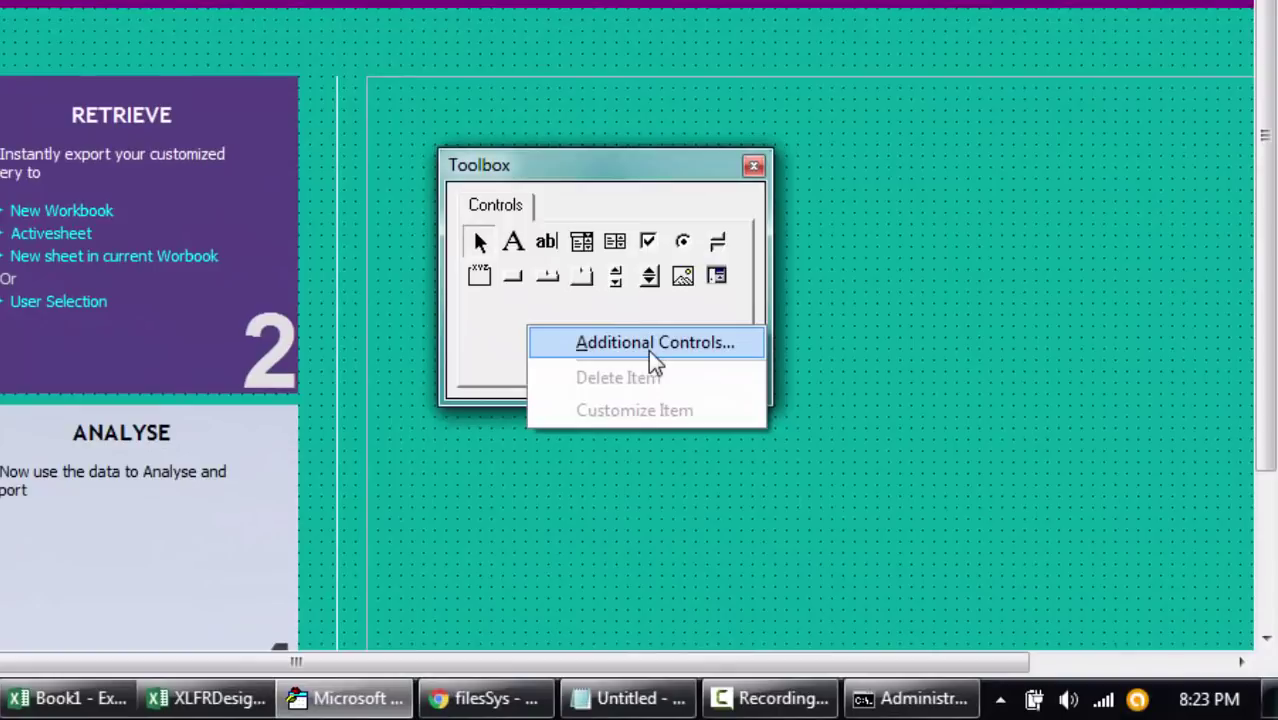
{"action": "left_click", "coordinate": [649, 351]}
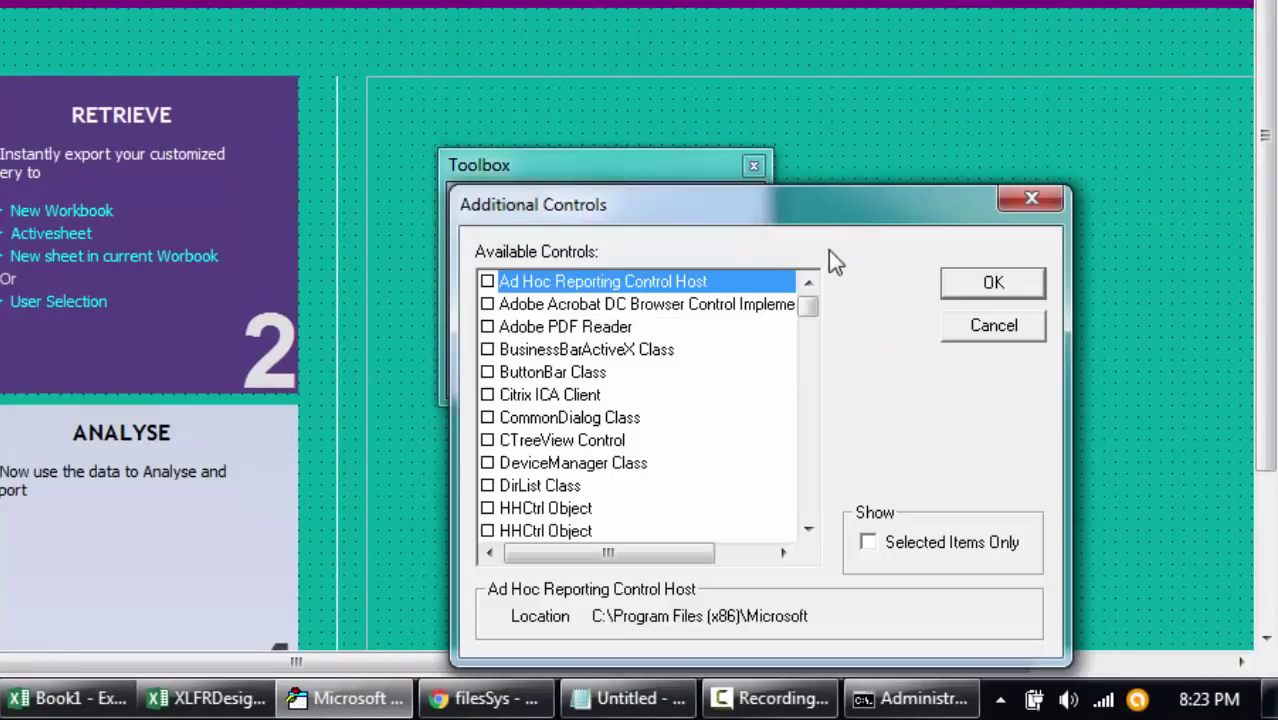
{"action": "left_click_drag", "start_coordinate": [858, 228], "coordinate": [399, 0]}
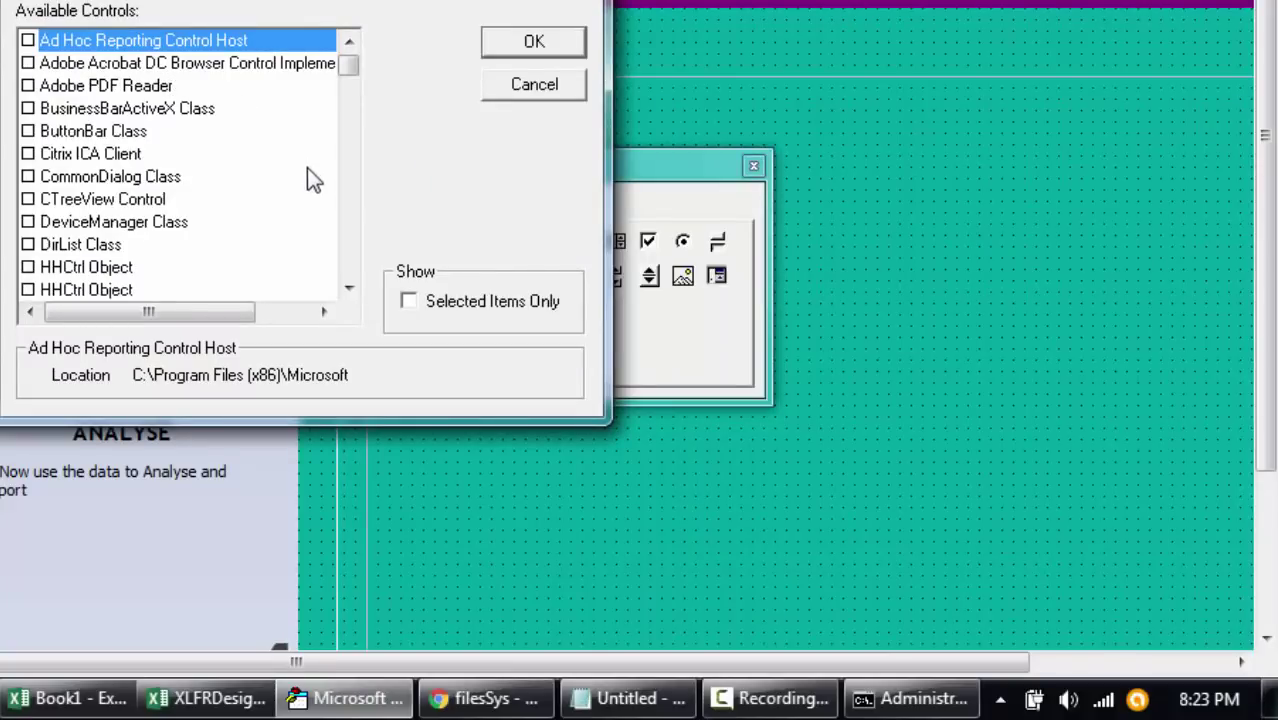
{"action": "left_click", "coordinate": [108, 246]}
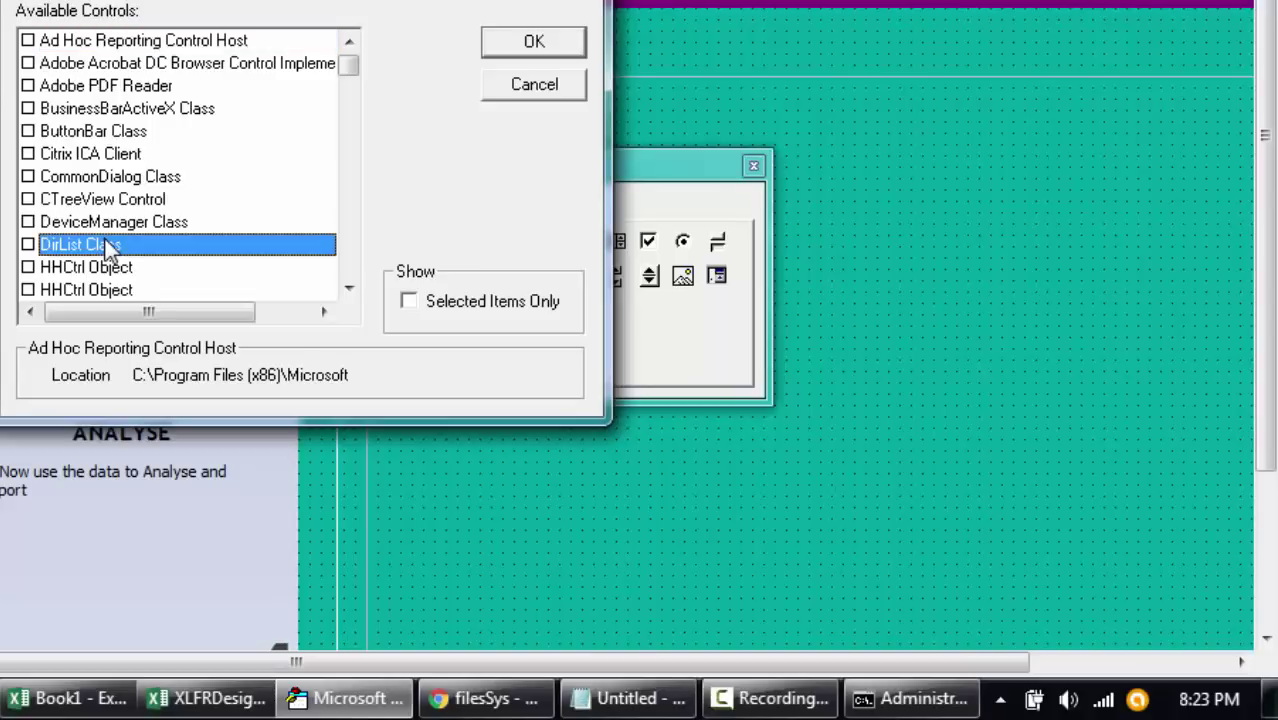
{"action": "scroll", "coordinate": [229, 265], "scroll_direction": "down", "scroll_amount": 3}
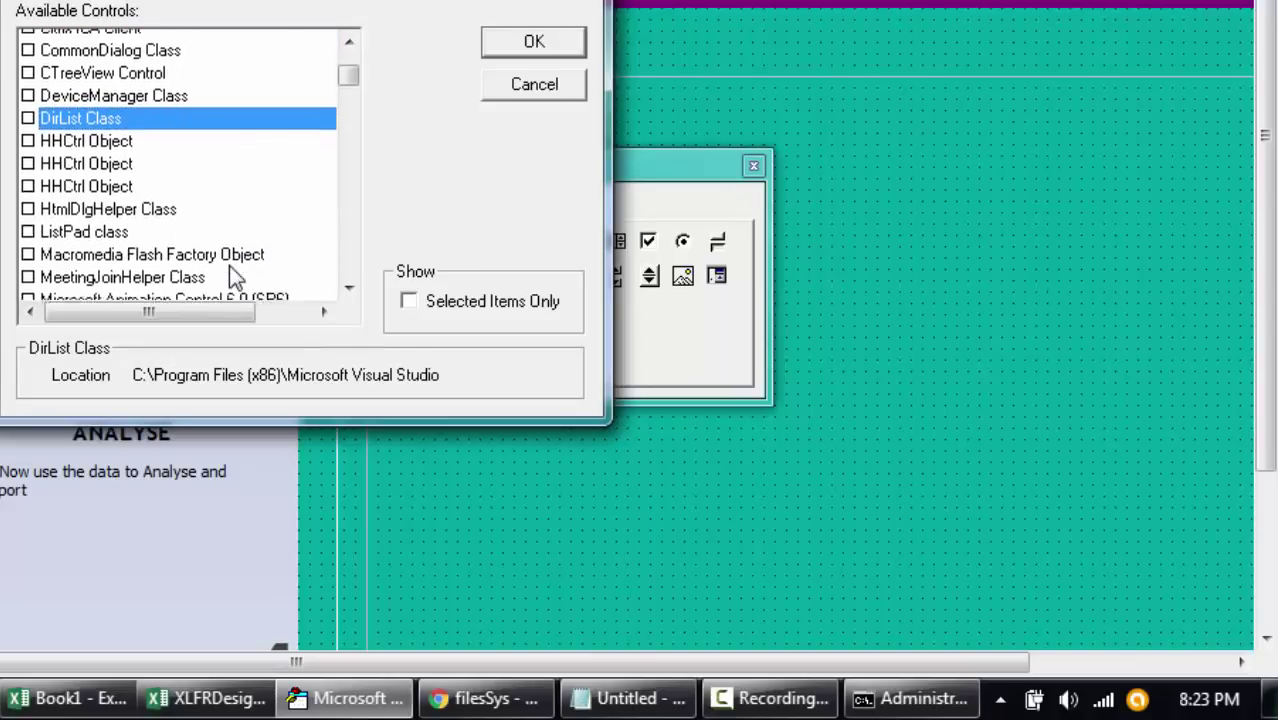
{"action": "scroll", "coordinate": [229, 265], "scroll_direction": "down", "scroll_amount": 2}
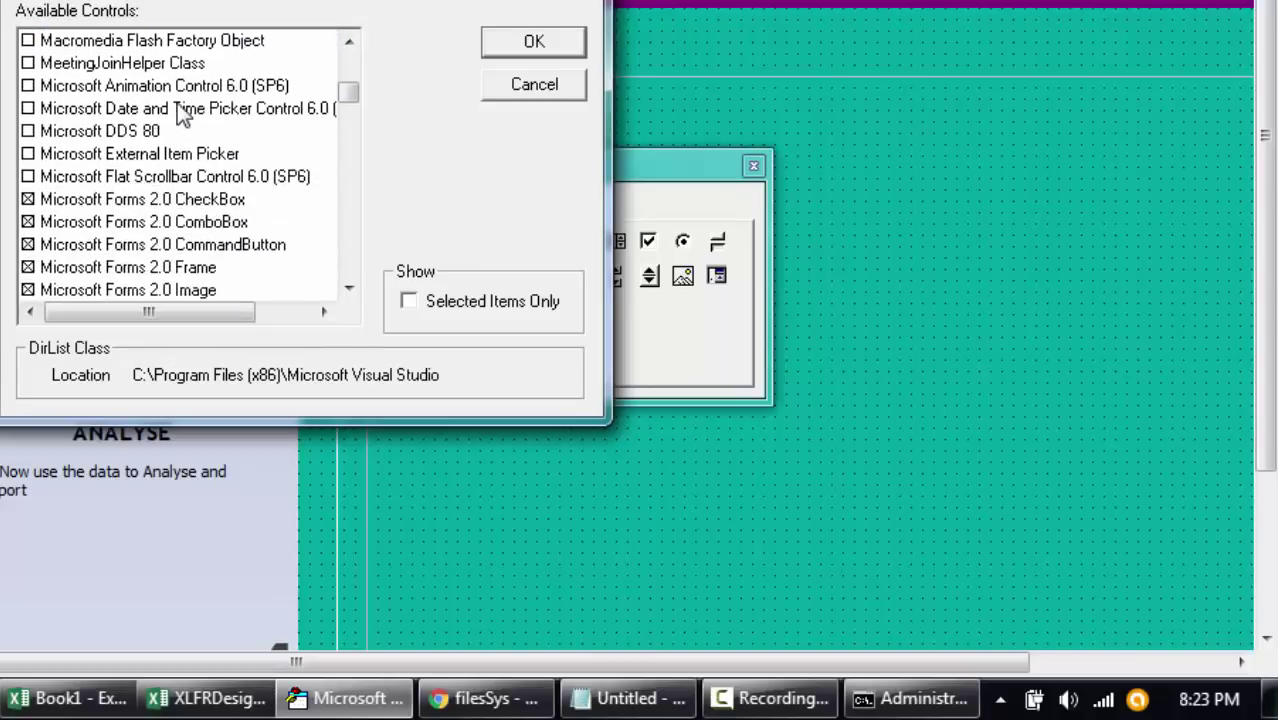
{"action": "left_click", "coordinate": [118, 110]}
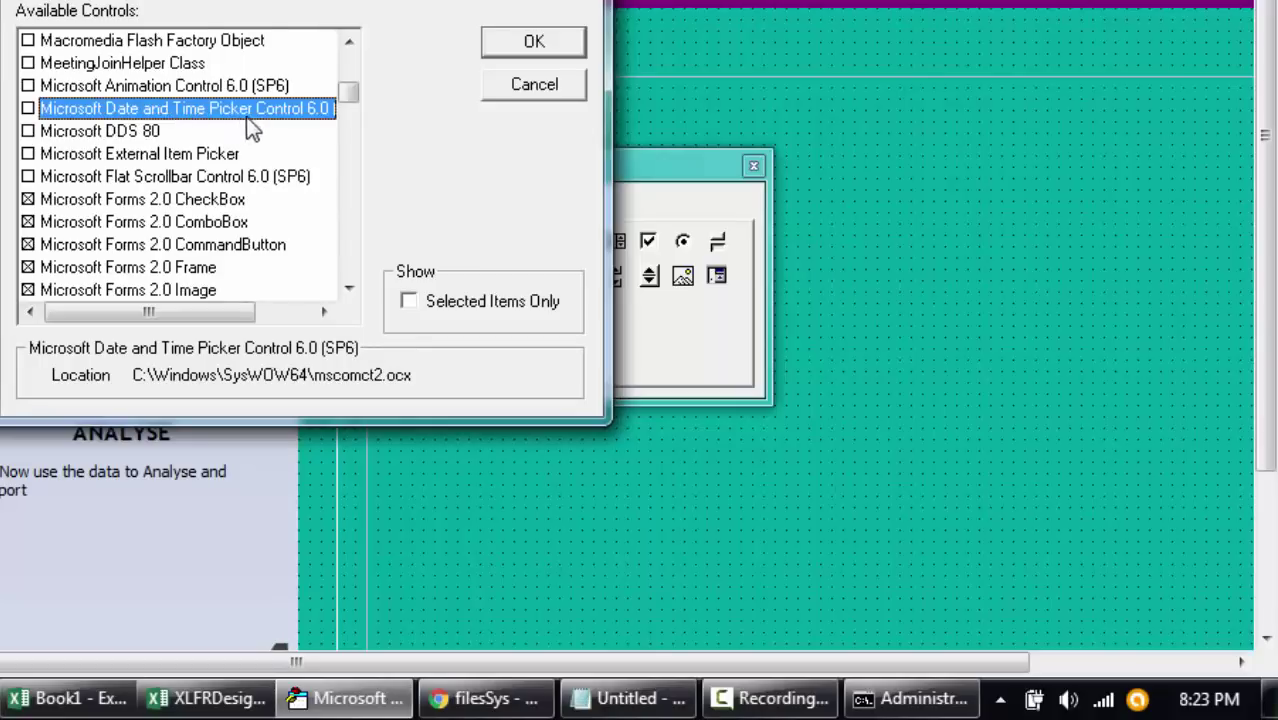
{"action": "left_click_drag", "start_coordinate": [205, 312], "coordinate": [75, 305]}
{"action": "left_click", "coordinate": [561, 55]}
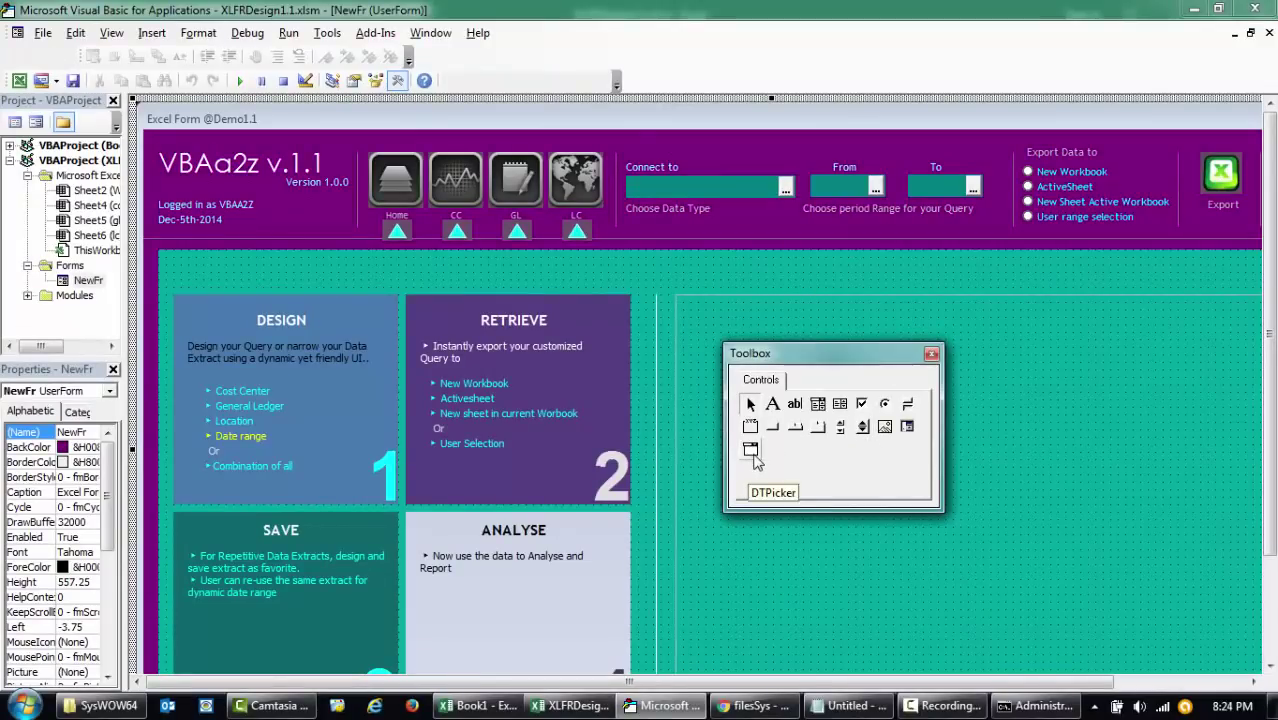
Step: Replace the From combo box with a compact DTPicker showing 1/7/2017, sized to fit the header
{"action": "left_click", "coordinate": [849, 191]}
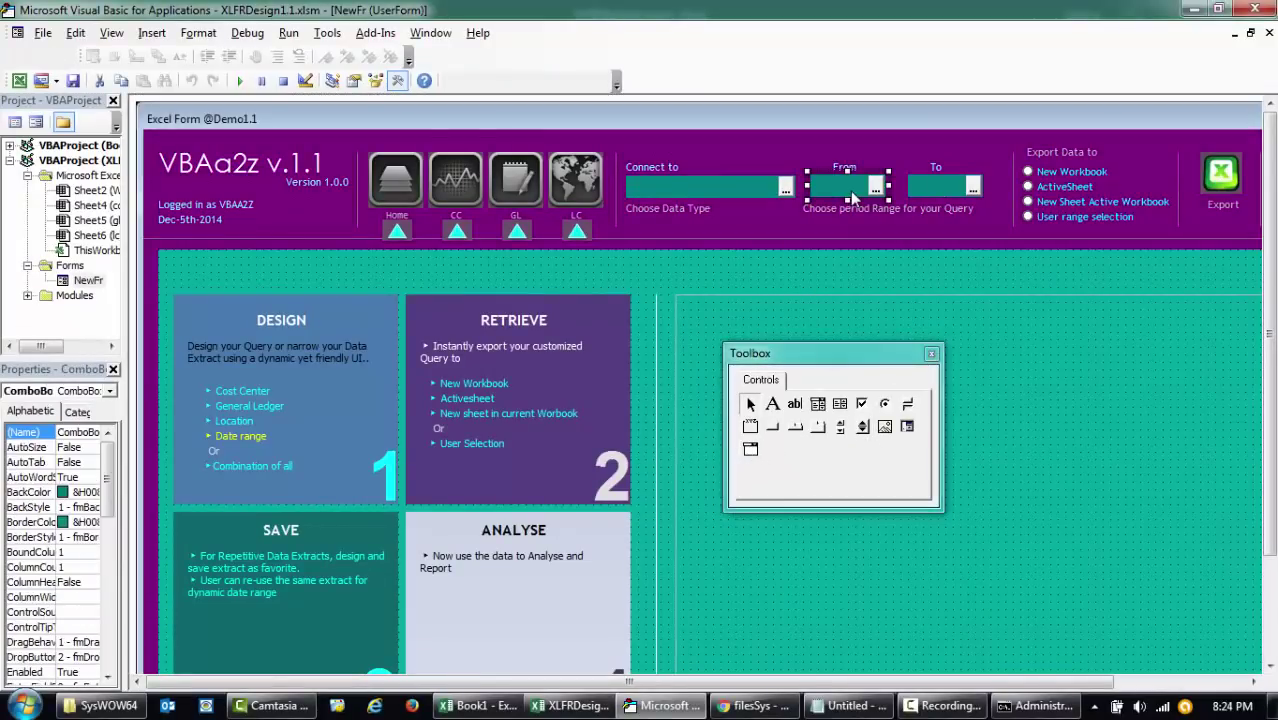
{"action": "key", "text": "Delete"}
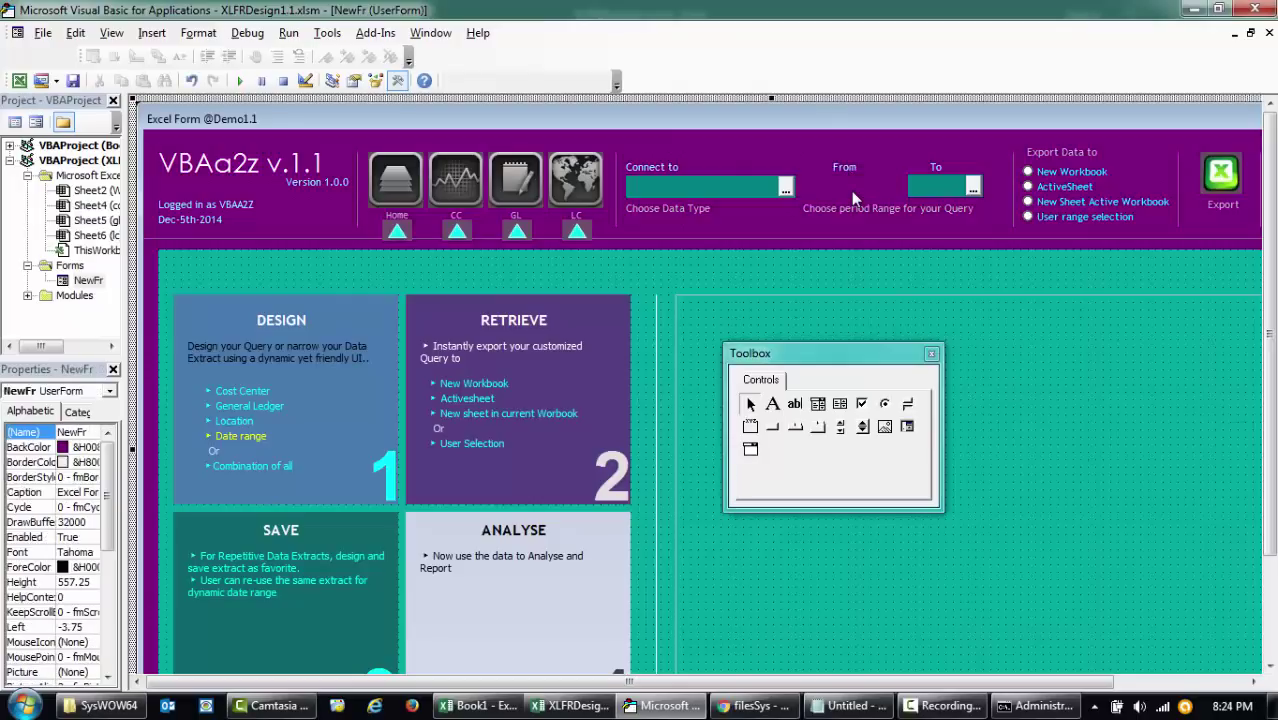
{"action": "left_click_drag", "start_coordinate": [751, 450], "coordinate": [870, 200]}
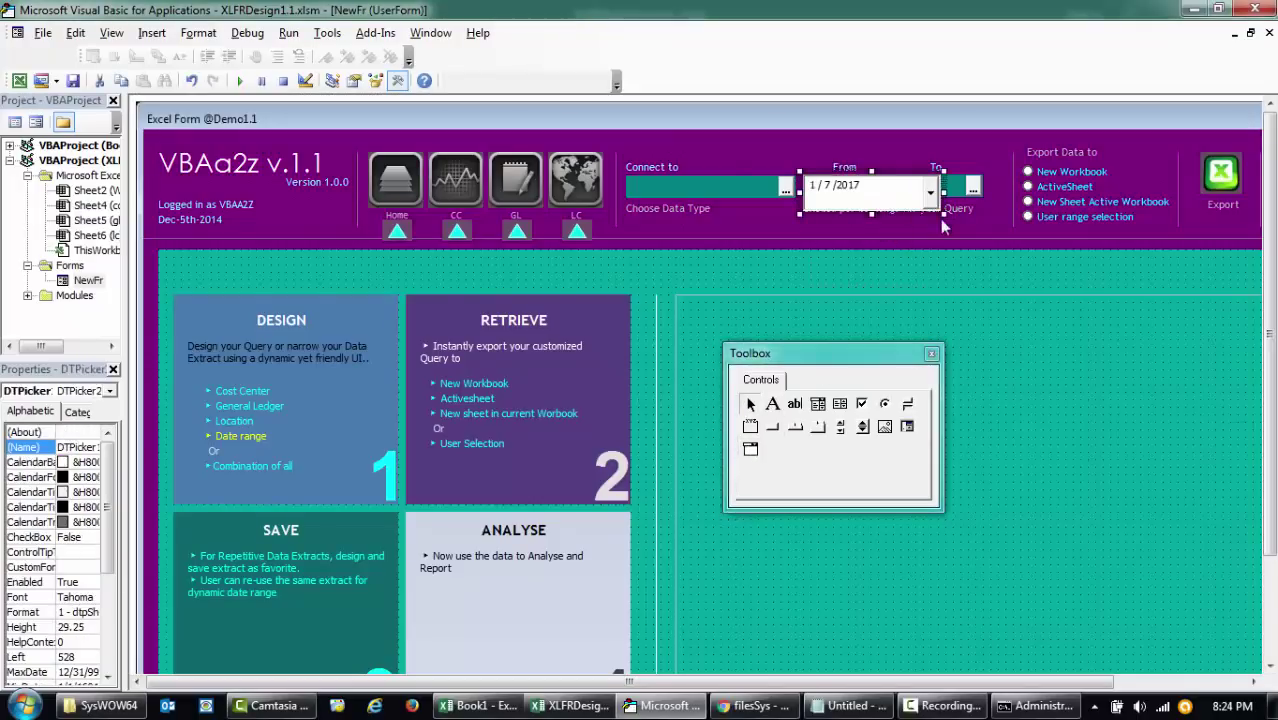
{"action": "left_click_drag", "start_coordinate": [944, 212], "coordinate": [869, 193]}
{"action": "left_click", "coordinate": [898, 170]}
{"action": "left_click", "coordinate": [862, 193]}
{"action": "left_click", "coordinate": [927, 186]}
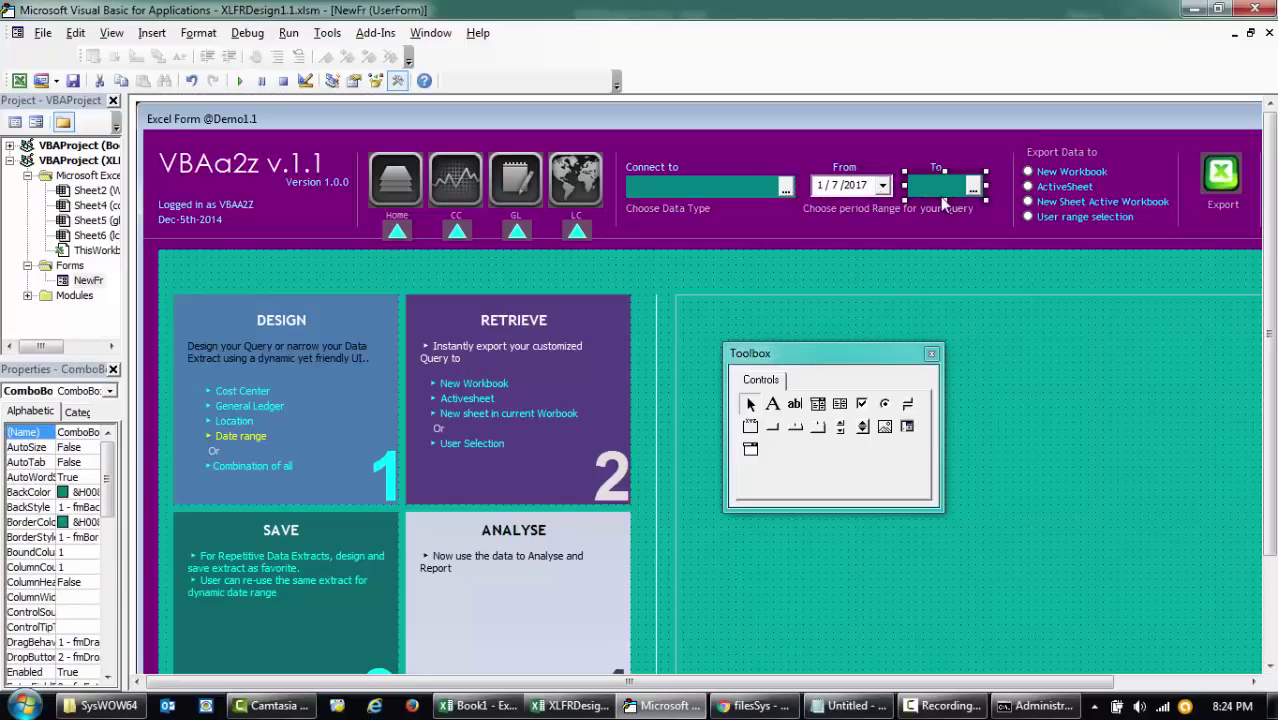
Step: Copy the From date picker and place the pasted DTPicker2 beside the To label
{"action": "right_click", "coordinate": [850, 193]}
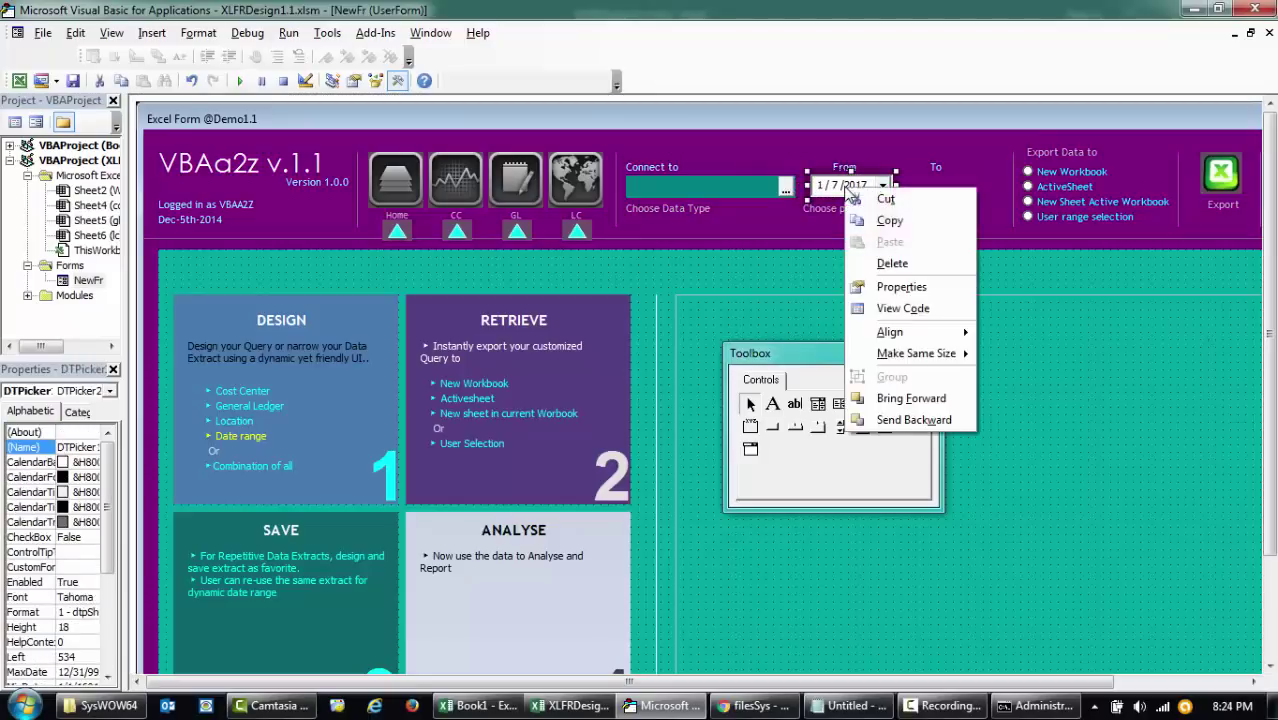
{"action": "left_click", "coordinate": [889, 220]}
{"action": "left_click", "coordinate": [959, 196]}
{"action": "right_click", "coordinate": [959, 196]}
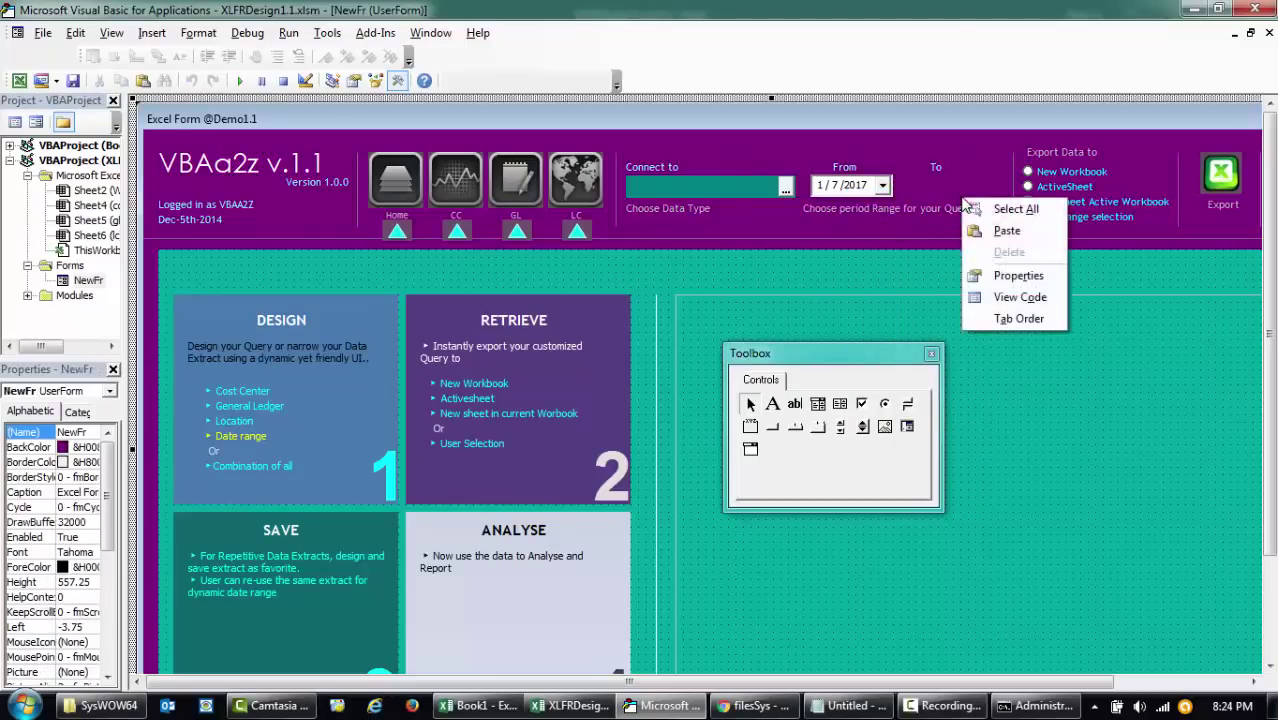
{"action": "left_click", "coordinate": [1007, 230]}
{"action": "left_click_drag", "start_coordinate": [129, 300], "coordinate": [218, 300]}
{"action": "left_click", "coordinate": [199, 391]}
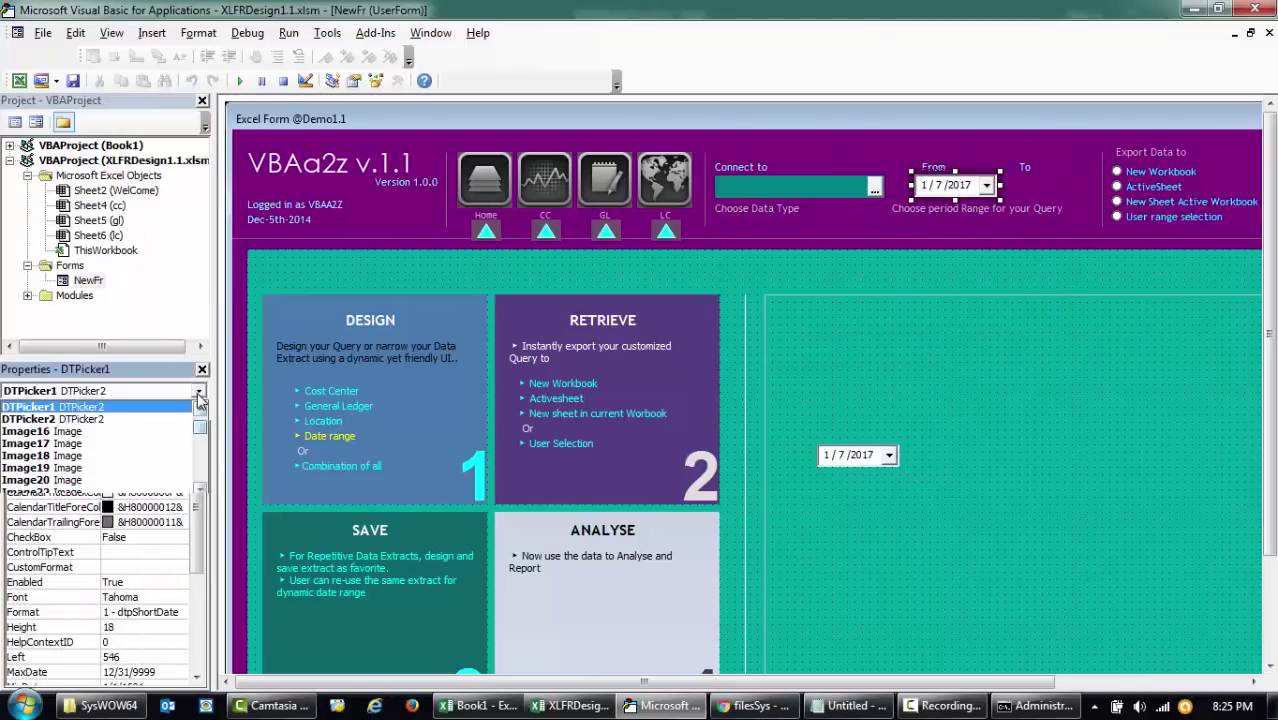
{"action": "left_click", "coordinate": [158, 406]}
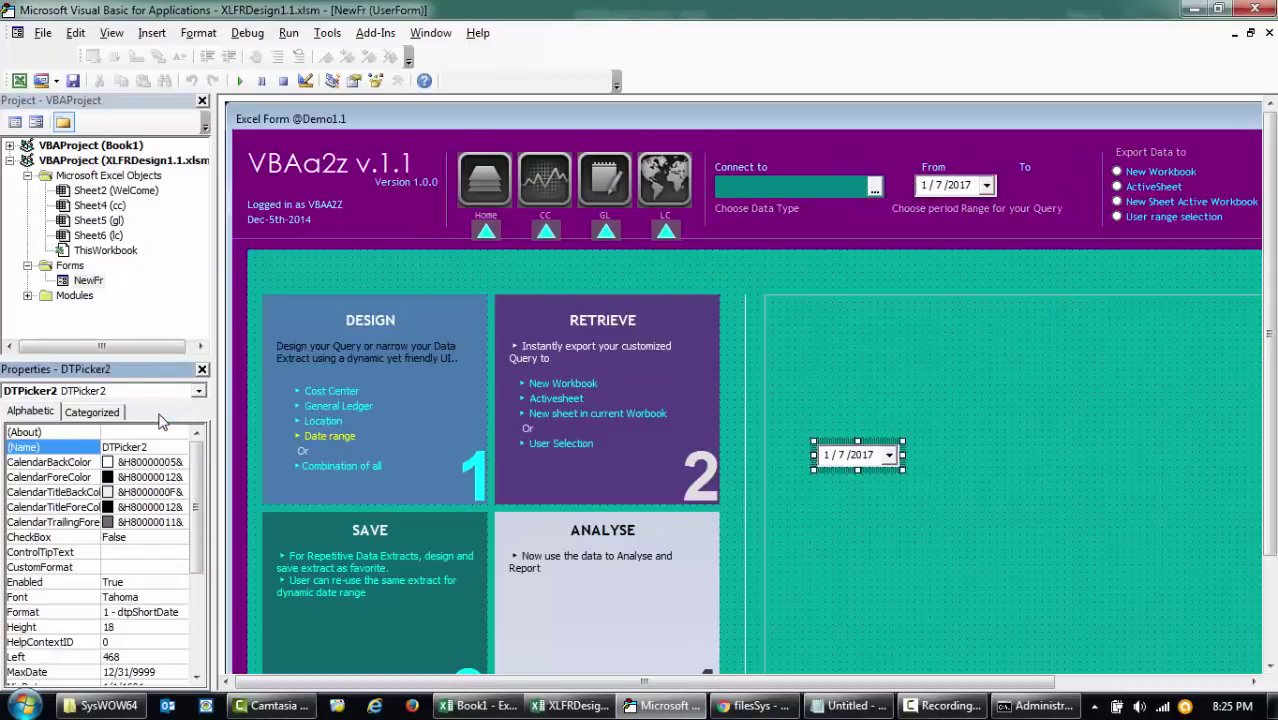
{"action": "left_click_drag", "start_coordinate": [840, 457], "coordinate": [1068, 188]}
Step: Align the From and To date pickers with each other and their labels
{"action": "left_click", "coordinate": [983, 186]}
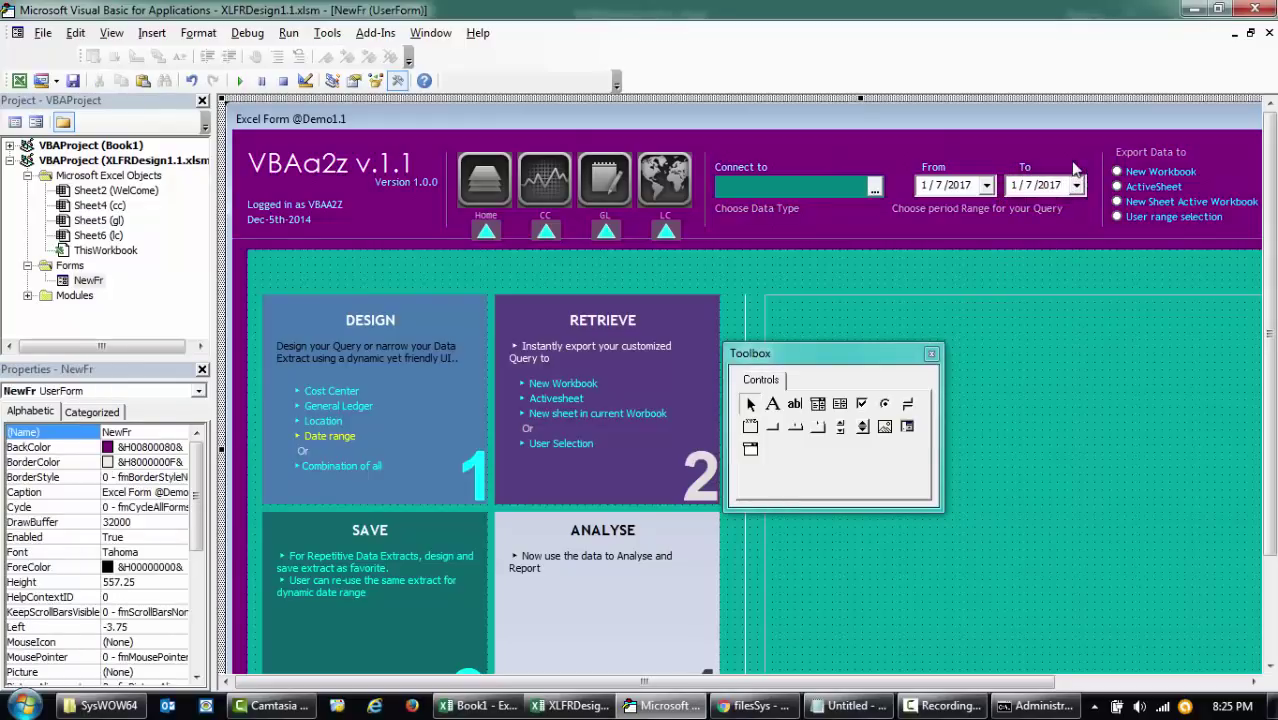
{"action": "left_click", "coordinate": [963, 193]}
{"action": "key", "text": "Left"}
{"action": "left_click", "coordinate": [974, 150]}
{"action": "left_click", "coordinate": [1037, 186]}
{"action": "key", "text": "Left"}
{"action": "left_click", "coordinate": [1030, 172]}
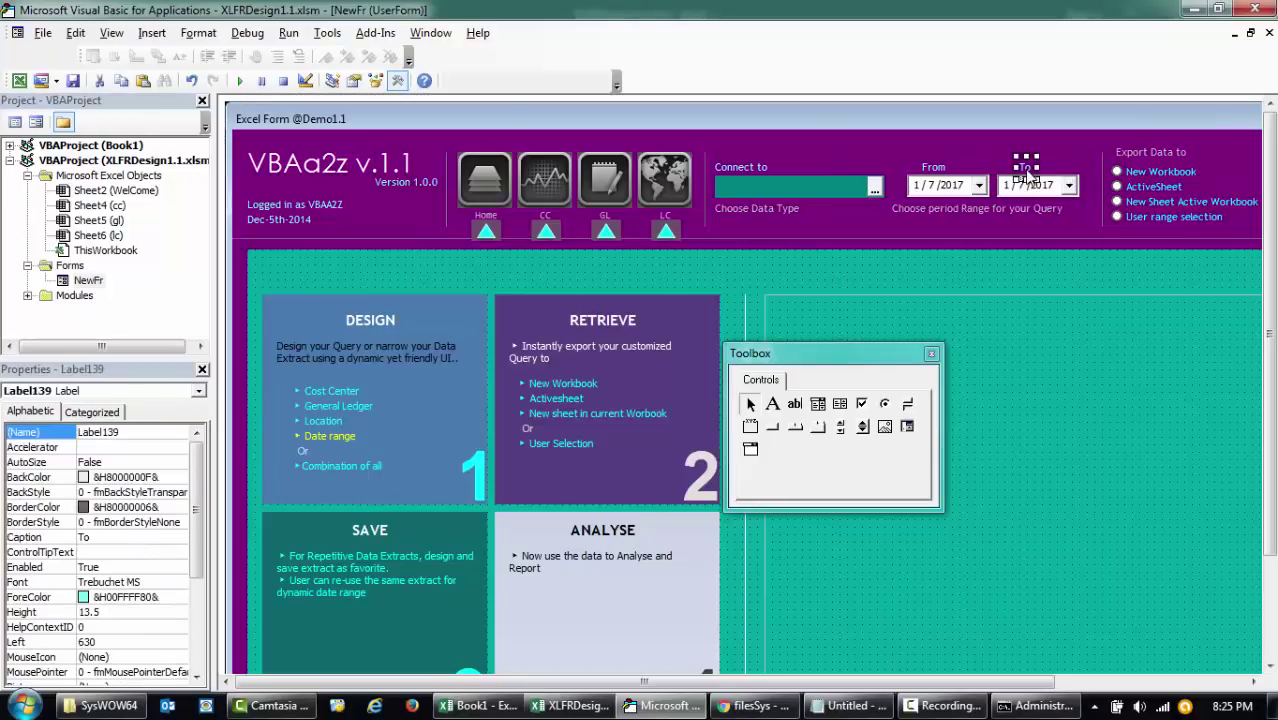
{"action": "left_click", "coordinate": [1064, 172]}
{"action": "left_click", "coordinate": [952, 170]}
{"action": "left_click", "coordinate": [988, 172]}
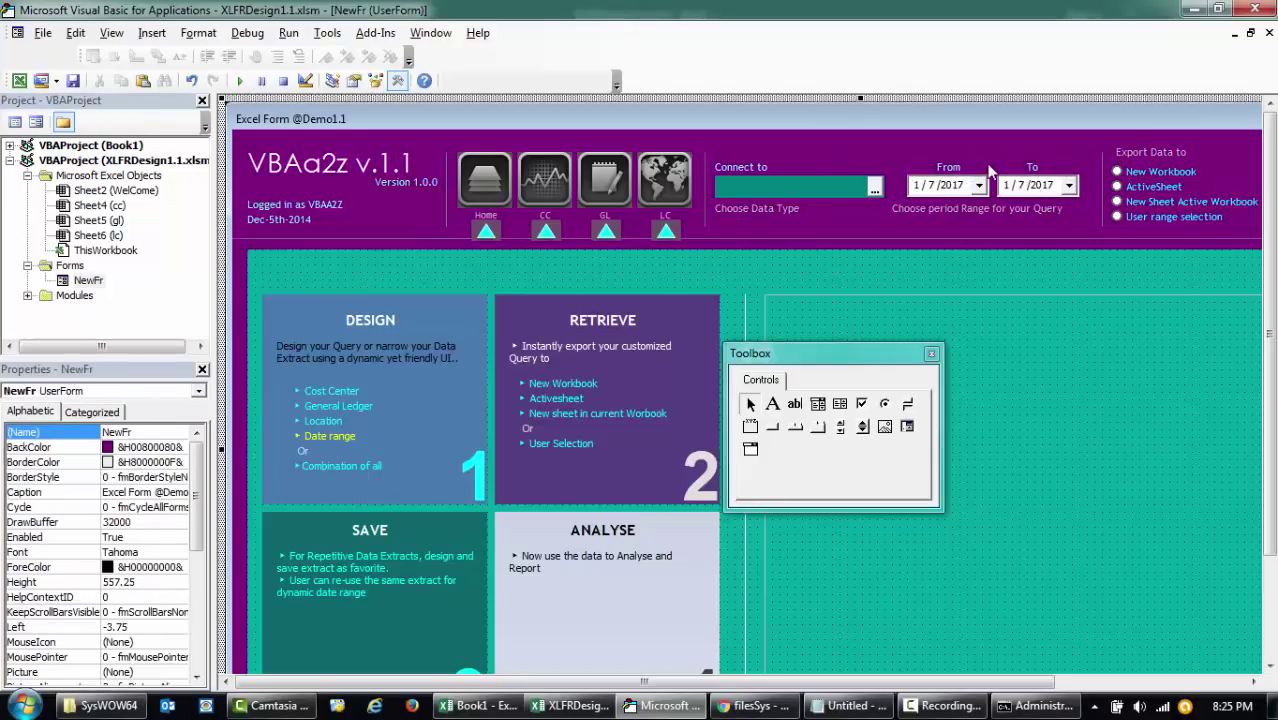
Step: Run the UserForm and move the From calendar ahead to February 2017
{"action": "key", "text": "F5"}
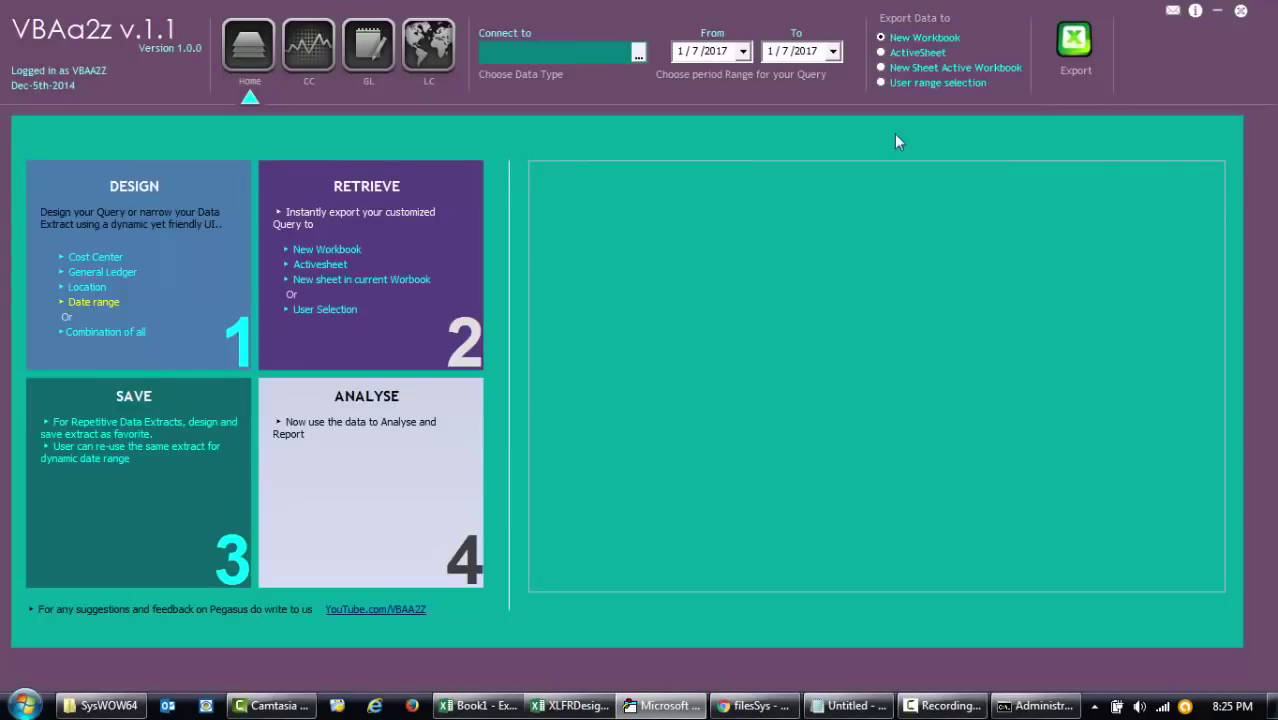
{"action": "left_click", "coordinate": [742, 51]}
{"action": "left_click", "coordinate": [820, 78]}
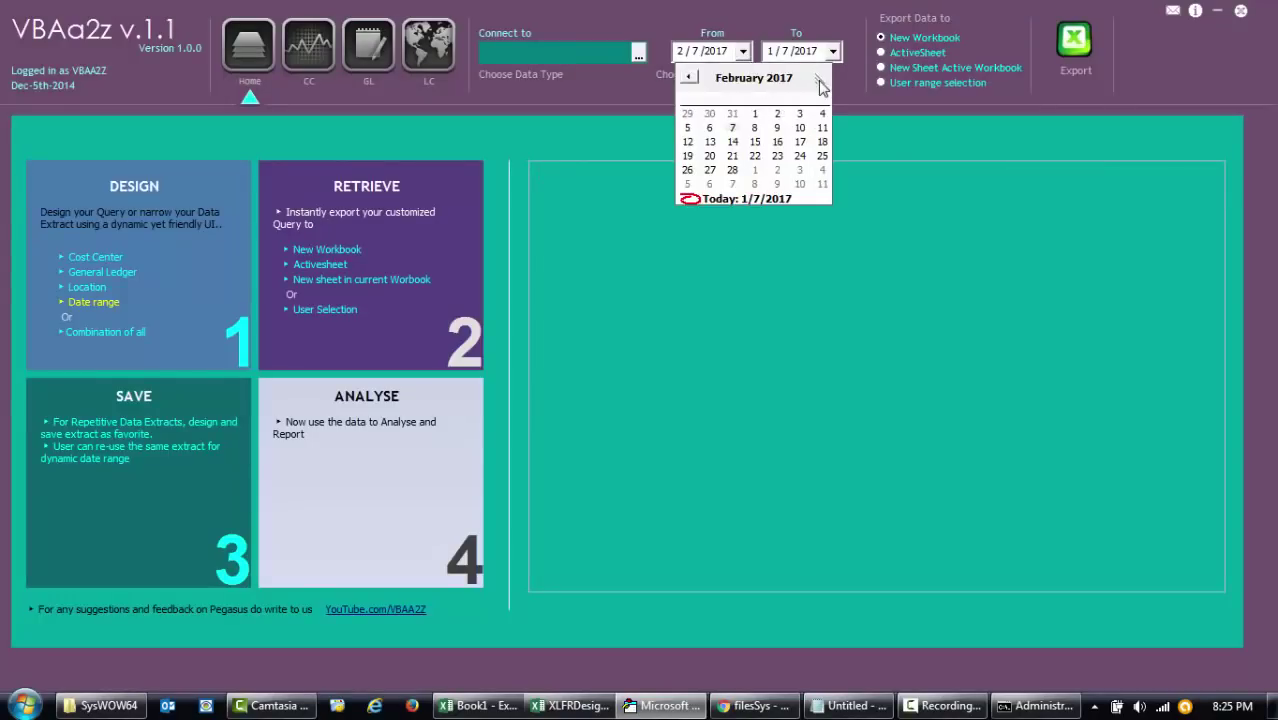